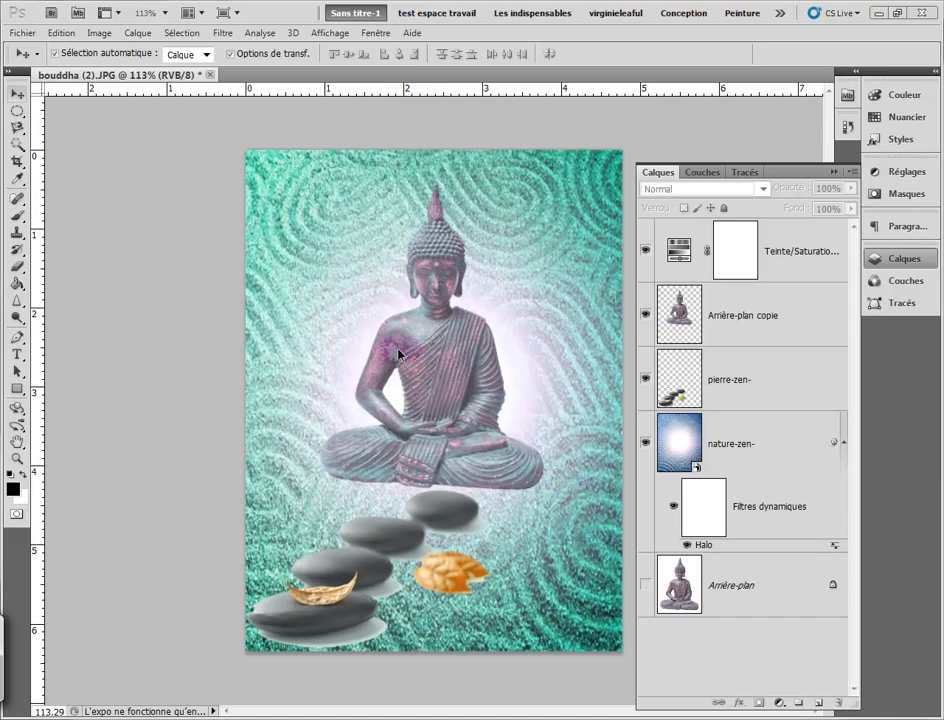
{"action": "left_click", "coordinate": [22, 32]}
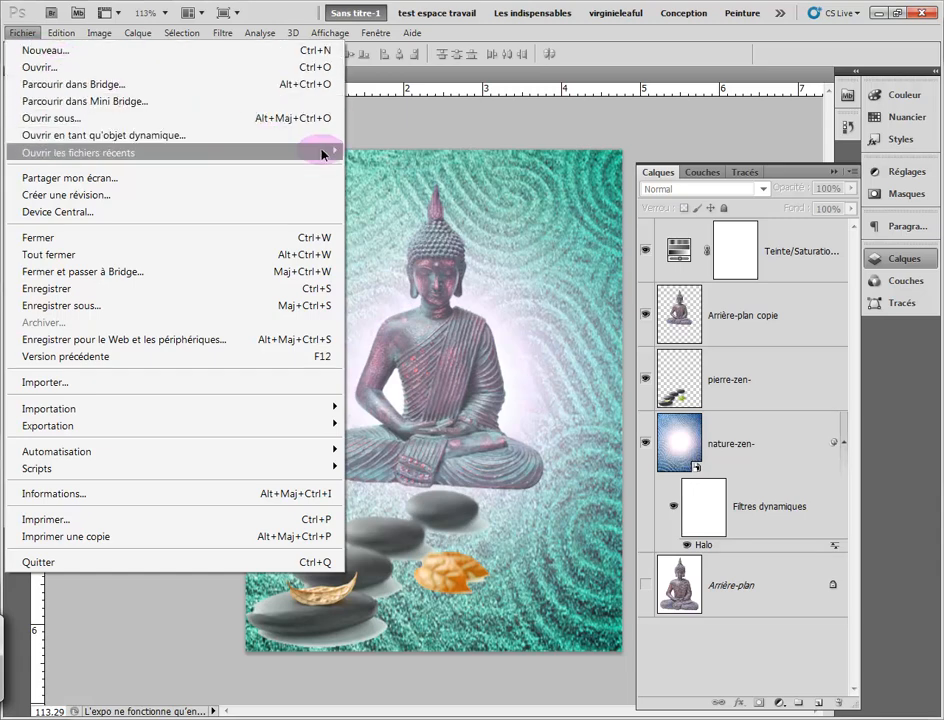
{"action": "left_click", "coordinate": [400, 128]}
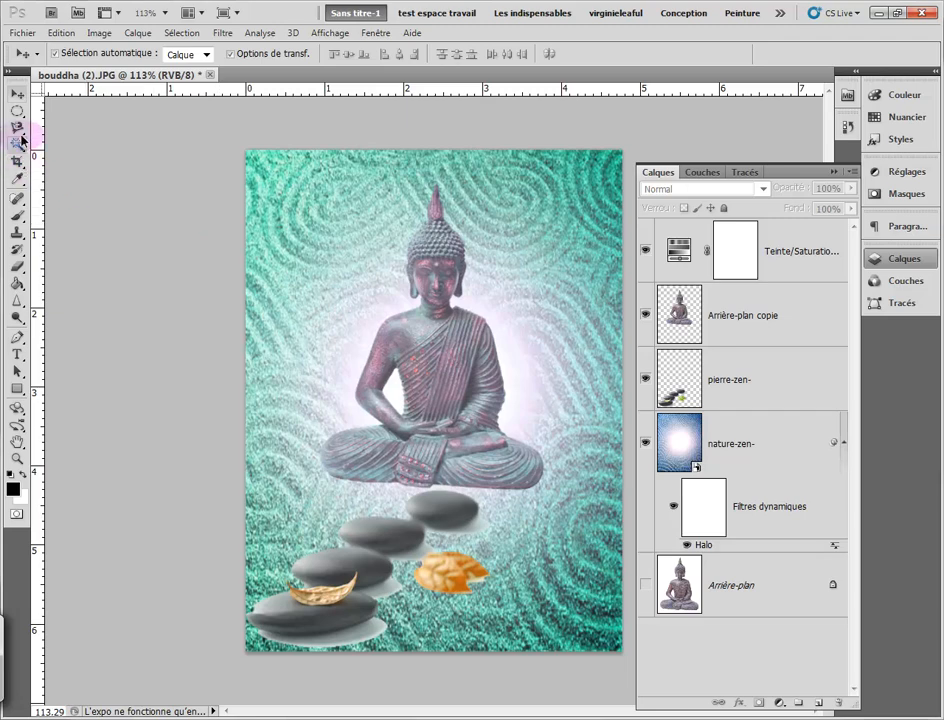
{"action": "left_click", "coordinate": [16, 112]}
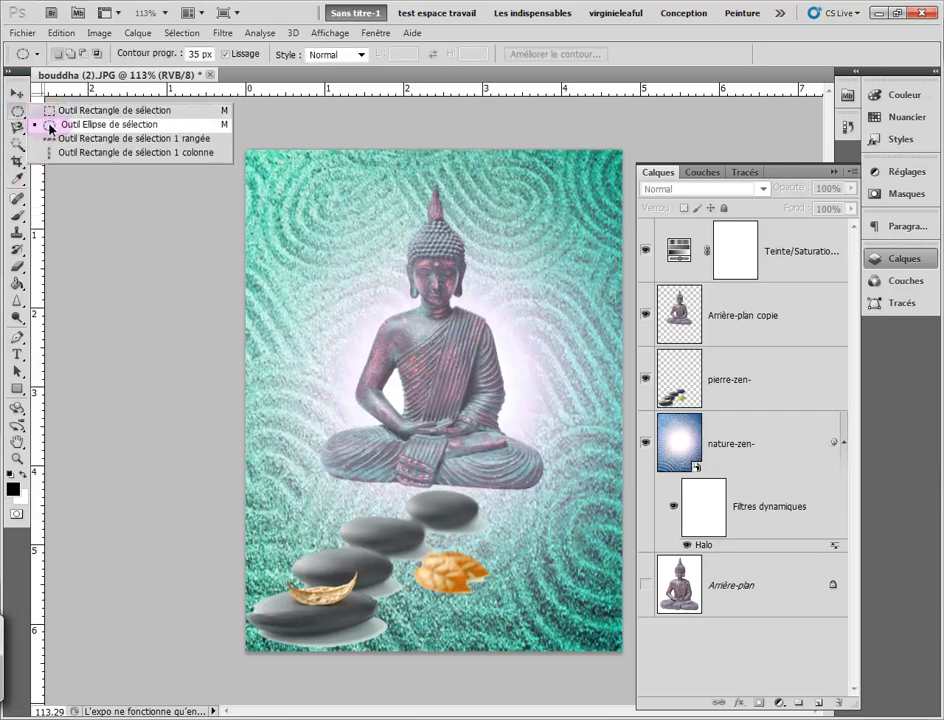
- Activate the Magic Wand tool
{"action": "left_click", "coordinate": [16, 145]}
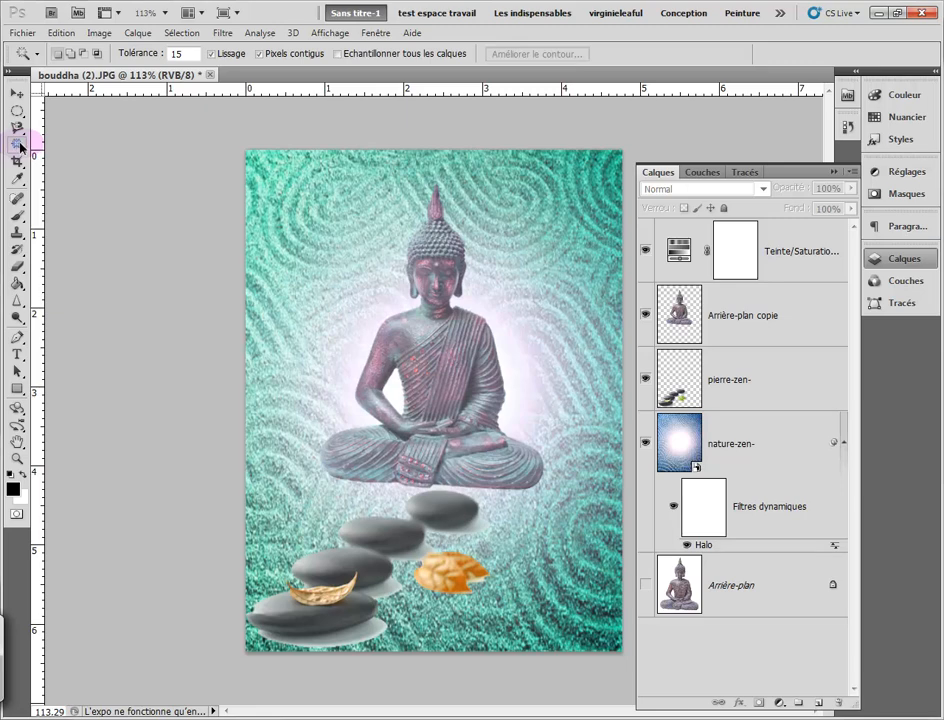
{"action": "left_click", "coordinate": [19, 146]}
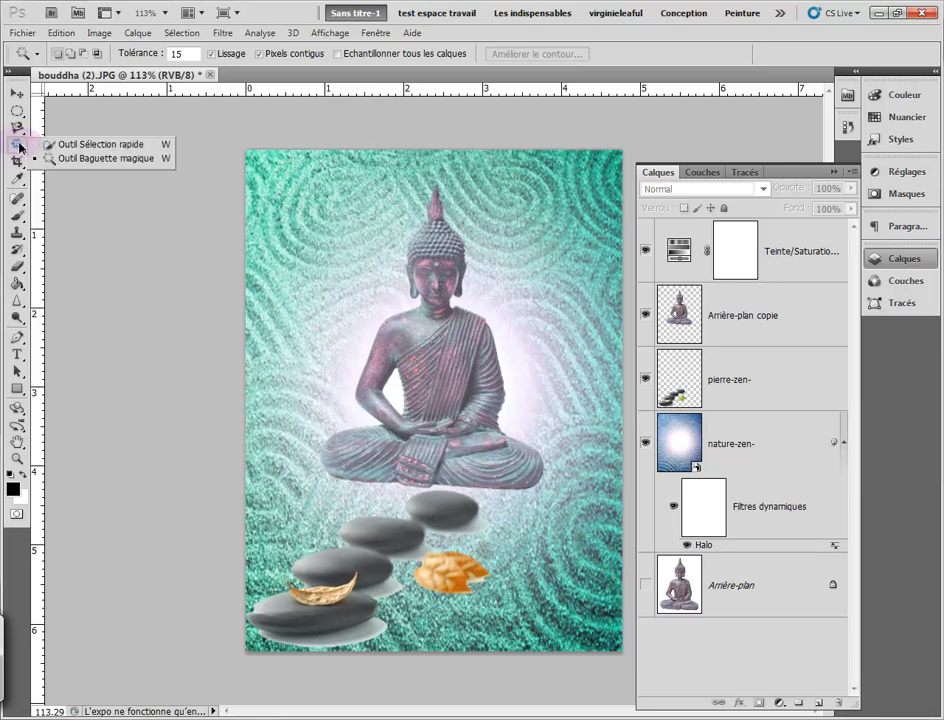
{"action": "left_click", "coordinate": [99, 182]}
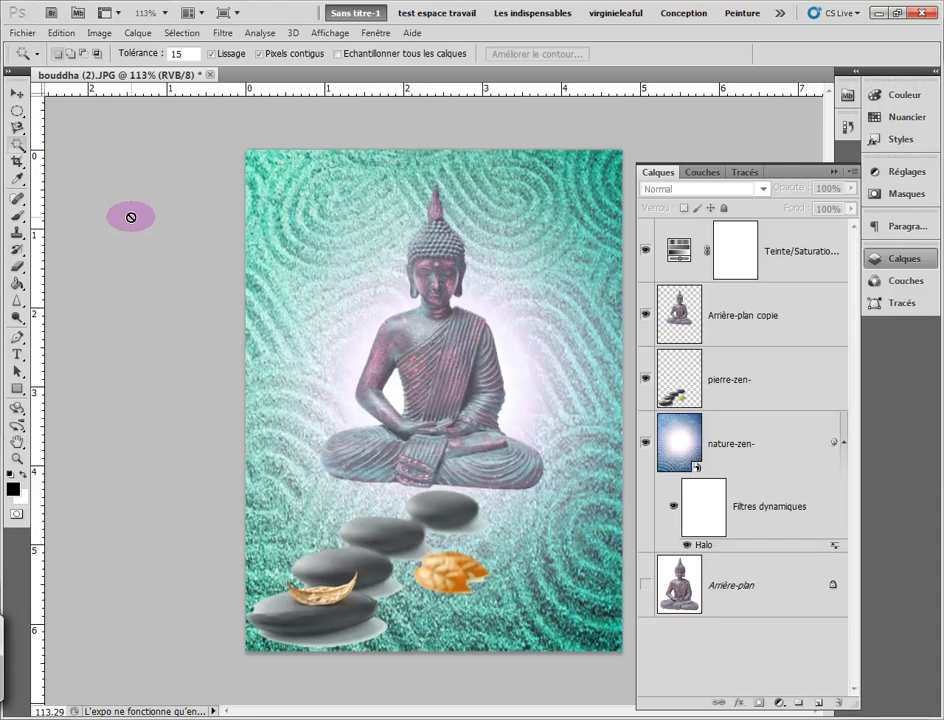
- Close the finished bouddha (2).JPG composition without saving its changes and collapse the layer list
{"action": "left_click", "coordinate": [210, 74]}
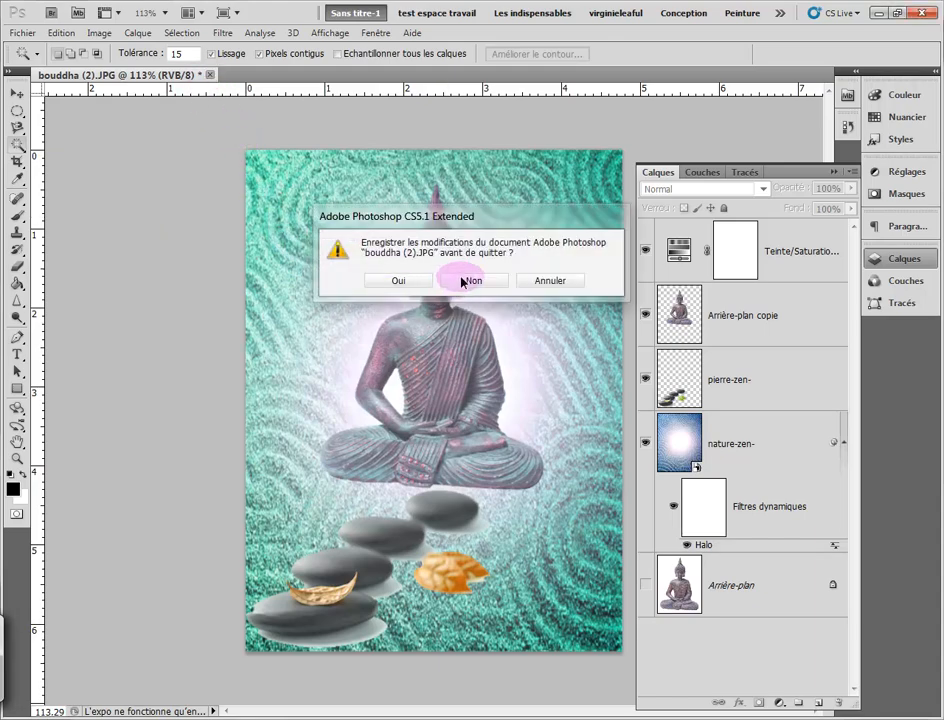
{"action": "left_click", "coordinate": [474, 281]}
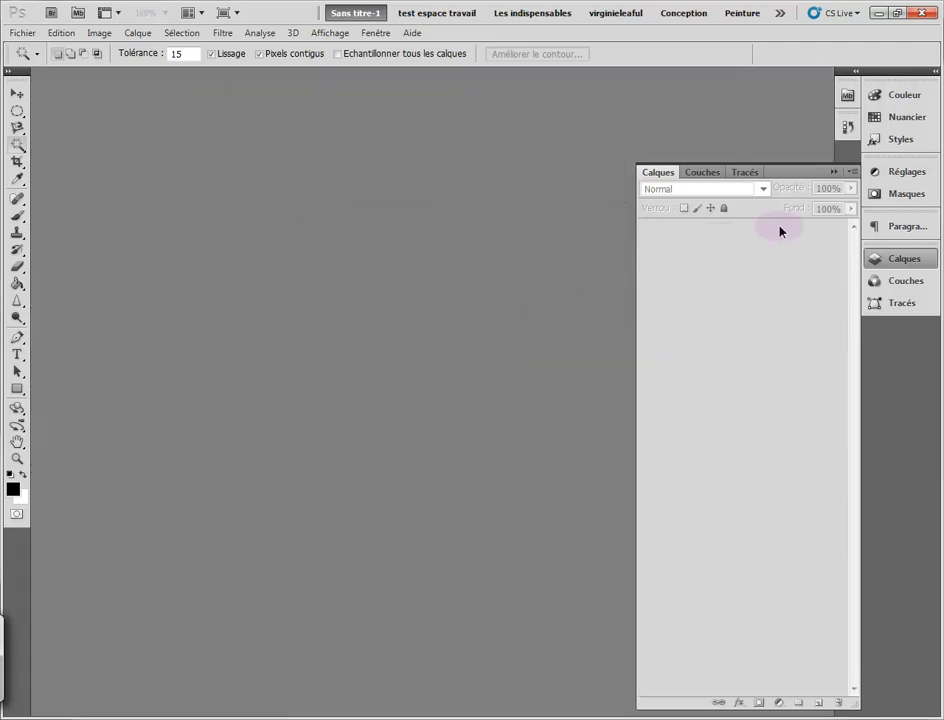
{"action": "left_click", "coordinate": [834, 172]}
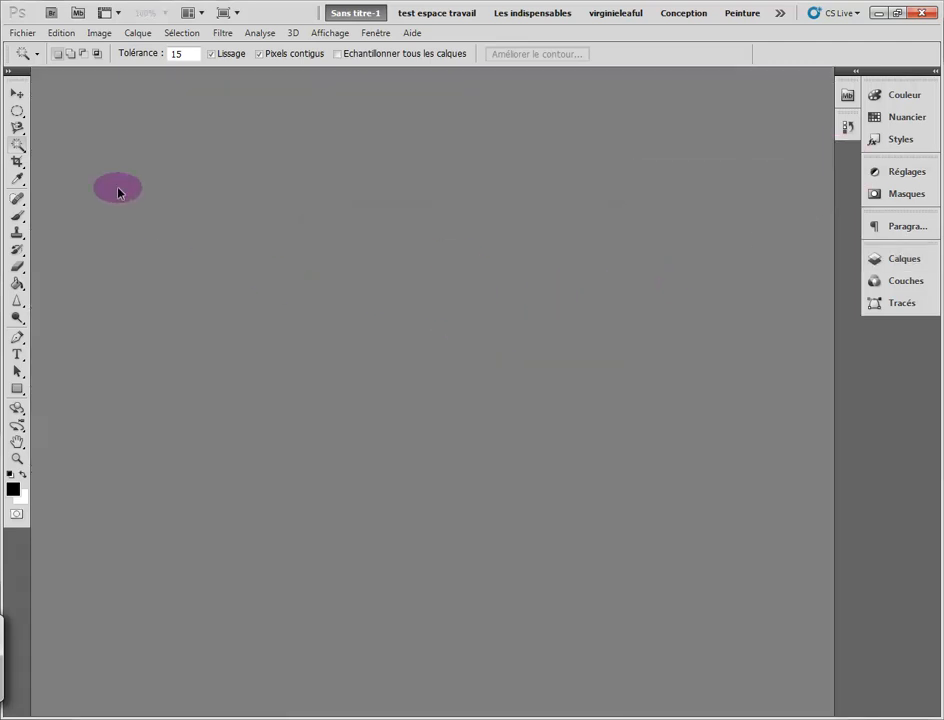
- Open the image bouddha (2) from the tuto outils de selection folder and display its layers
{"action": "left_click", "coordinate": [23, 34]}
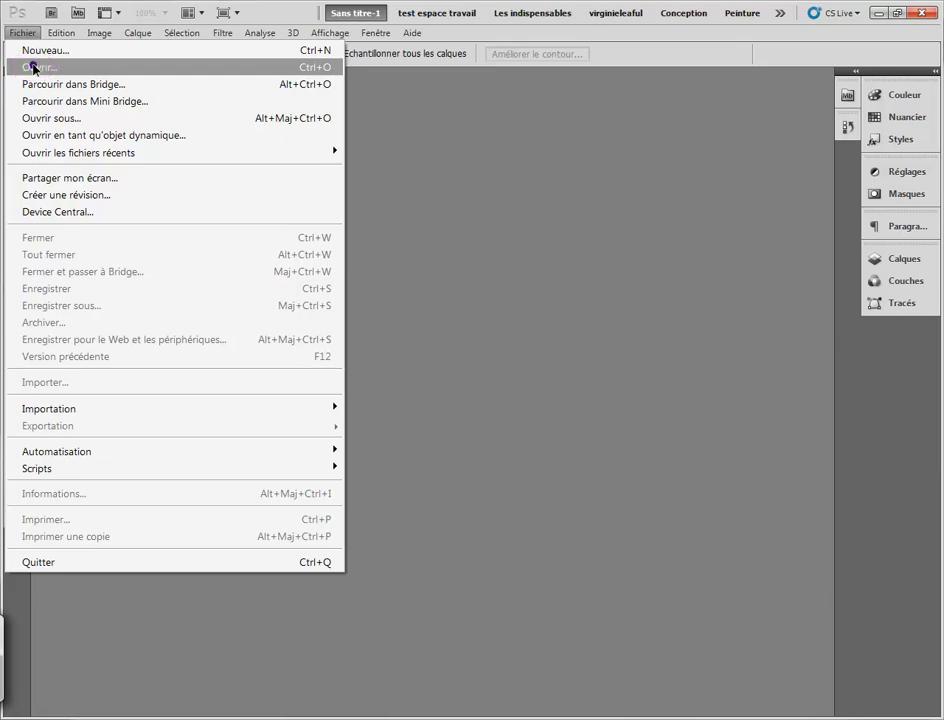
{"action": "left_click", "coordinate": [34, 67]}
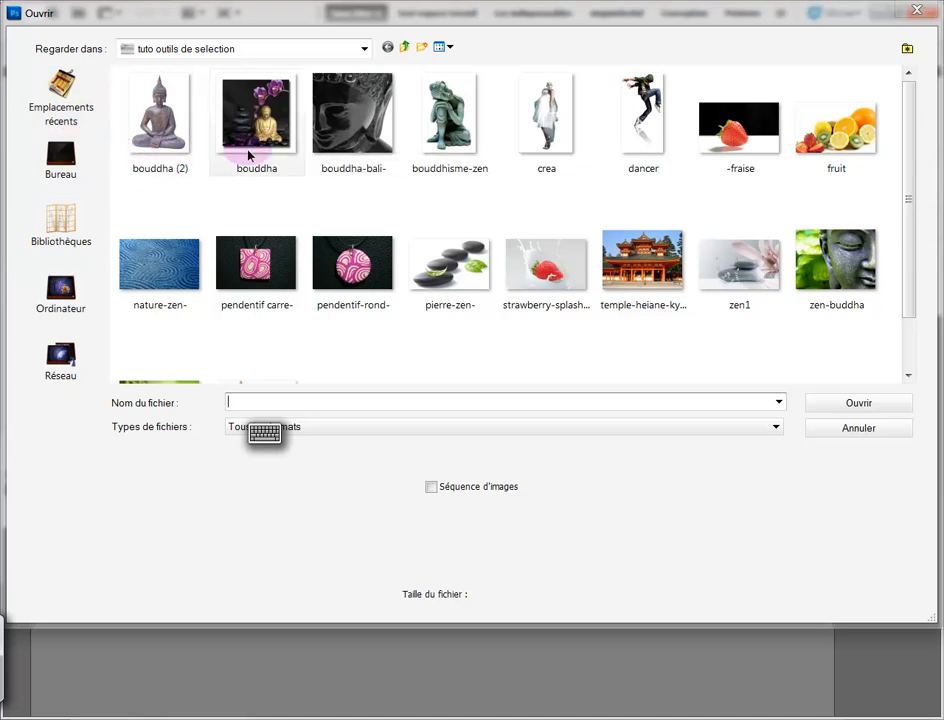
{"action": "double_click", "coordinate": [161, 124]}
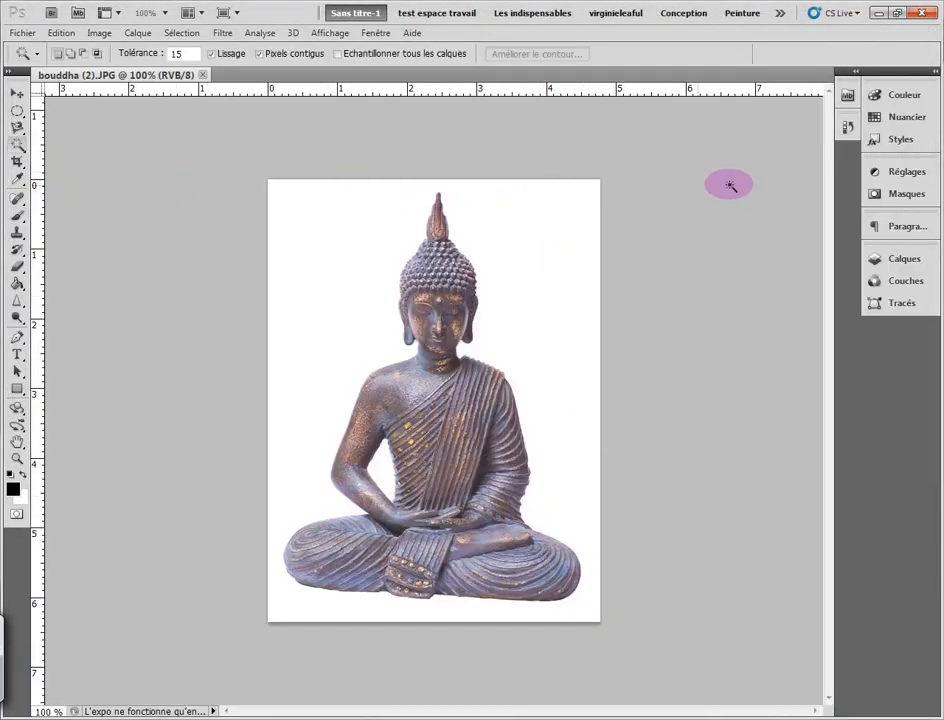
{"action": "left_click", "coordinate": [890, 258]}
{"action": "left_click", "coordinate": [776, 276]}
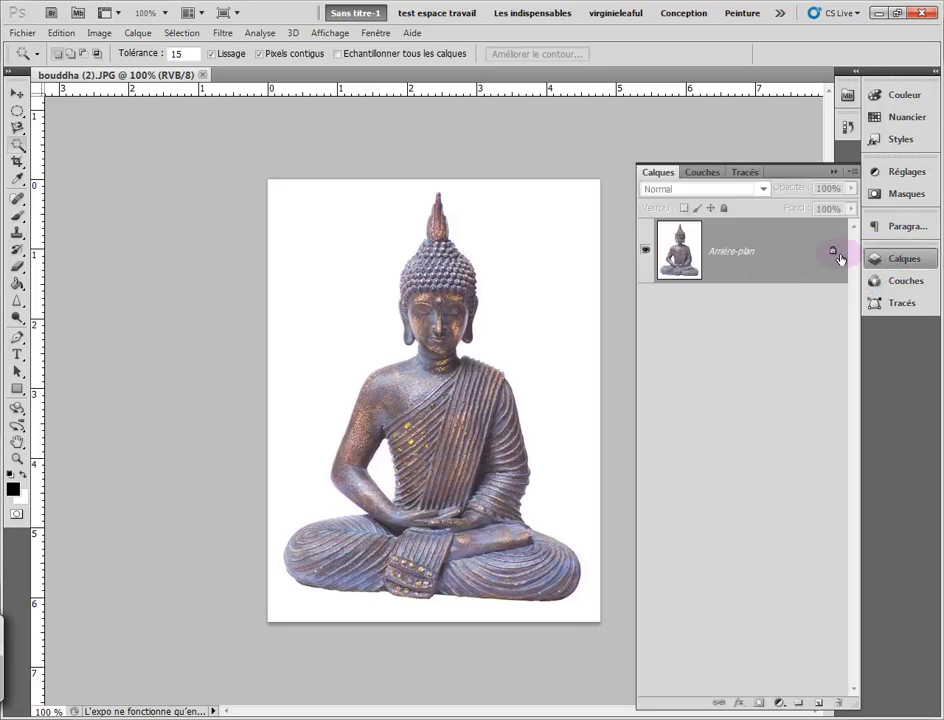
{"action": "left_click", "coordinate": [679, 262]}
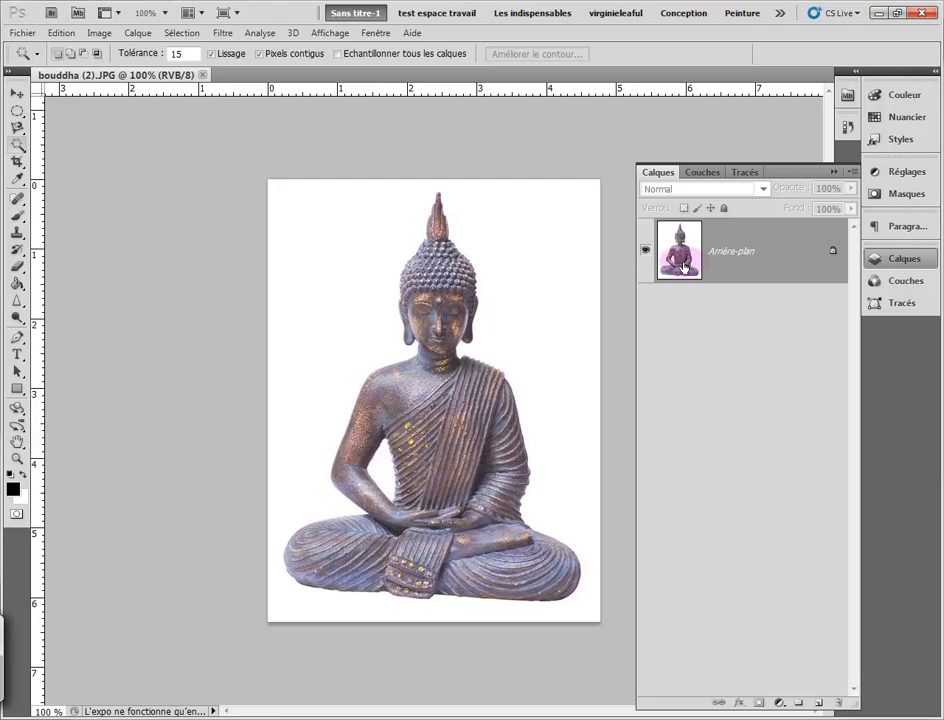
{"action": "left_click", "coordinate": [741, 263]}
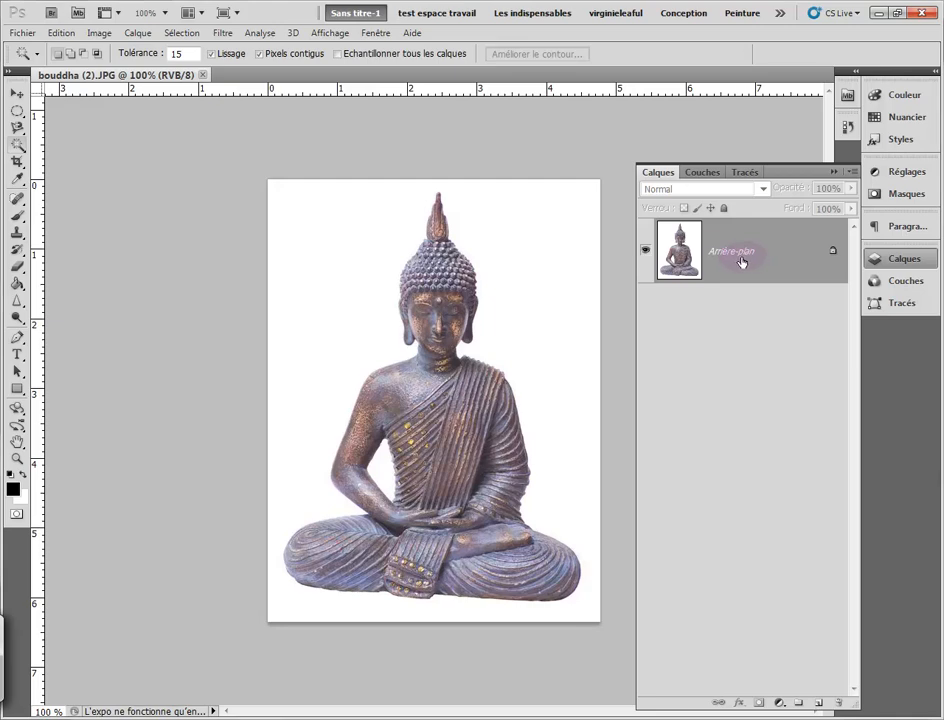
{"action": "left_click", "coordinate": [672, 254]}
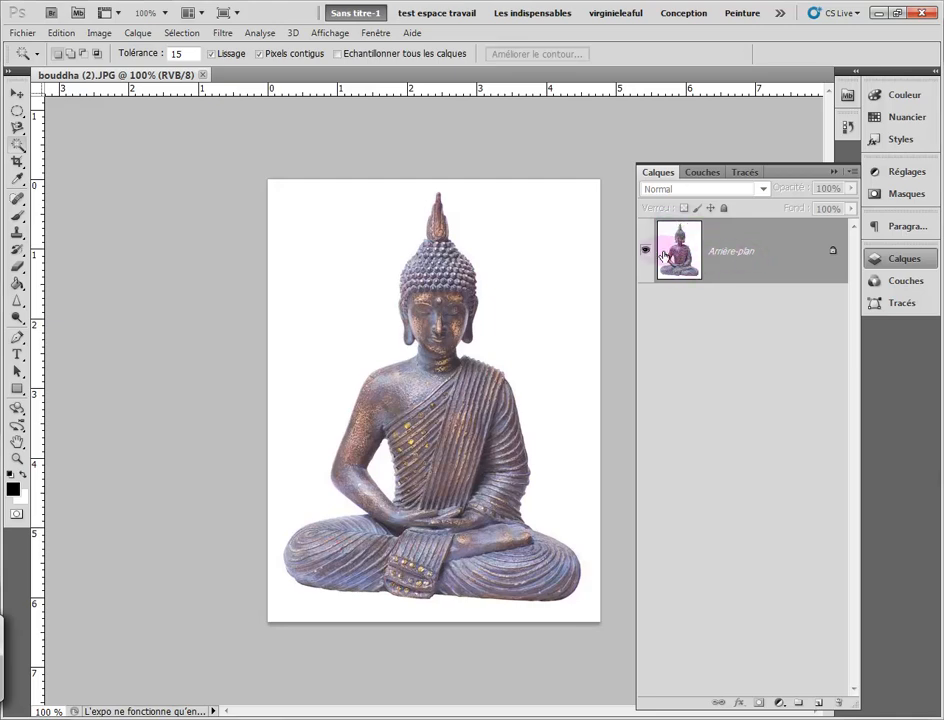
{"action": "left_click", "coordinate": [748, 258]}
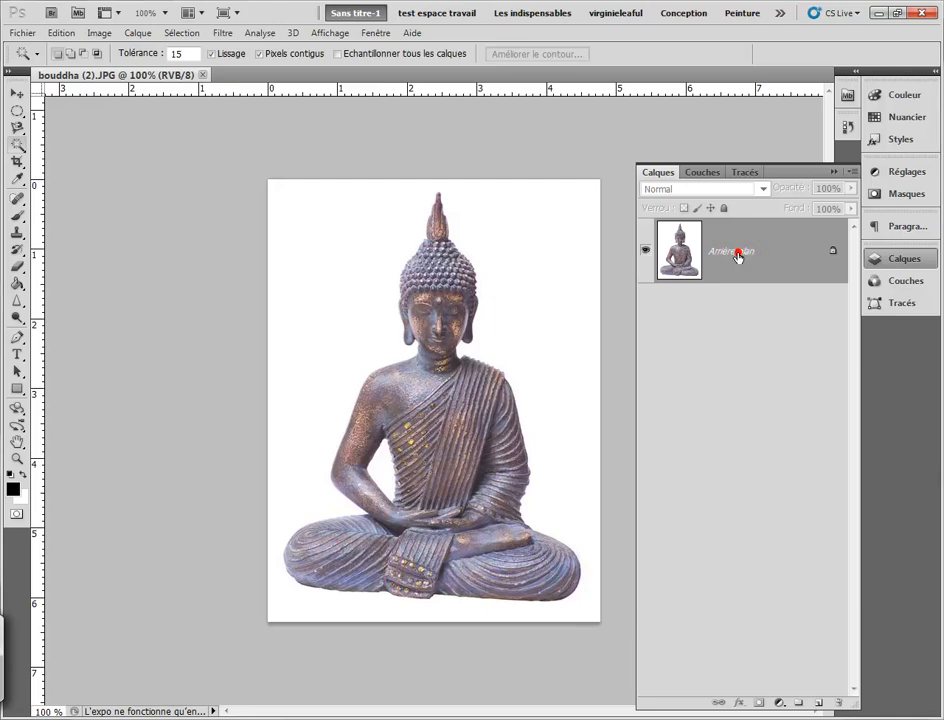
- Duplicate the background layer as Arrière-plan copie in the same document and hide the original Arrière-plan layer
{"action": "right_click", "coordinate": [739, 256]}
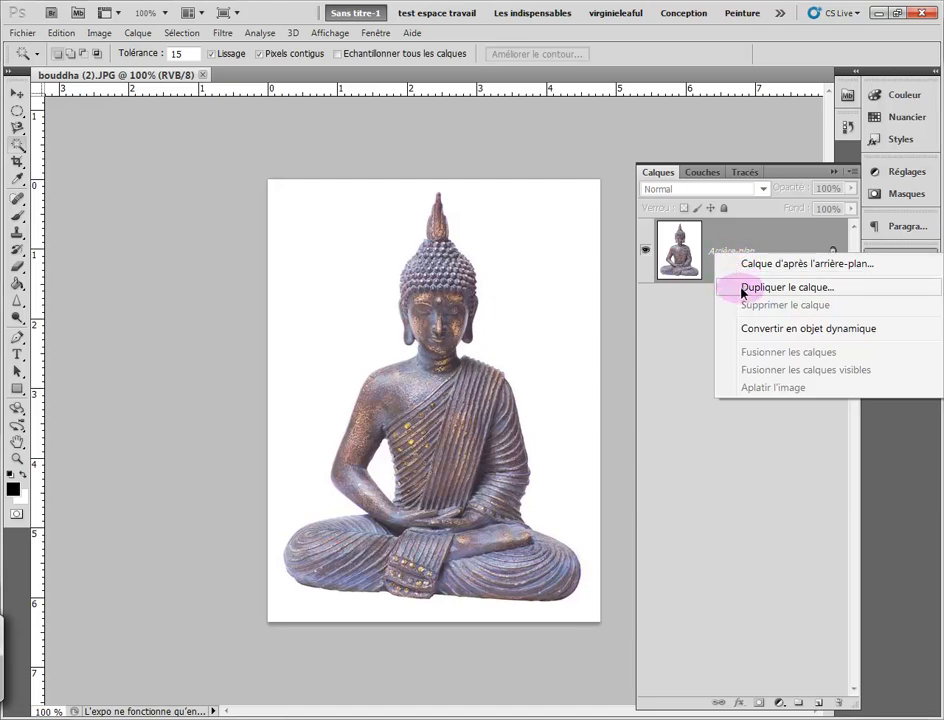
{"action": "left_click", "coordinate": [742, 288]}
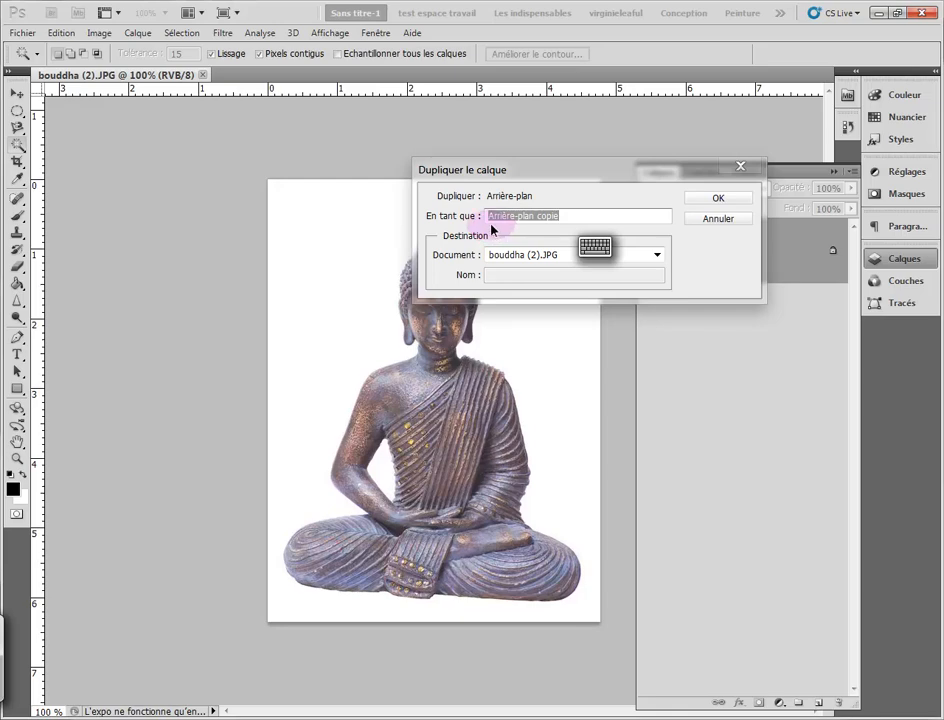
{"action": "left_click", "coordinate": [710, 200]}
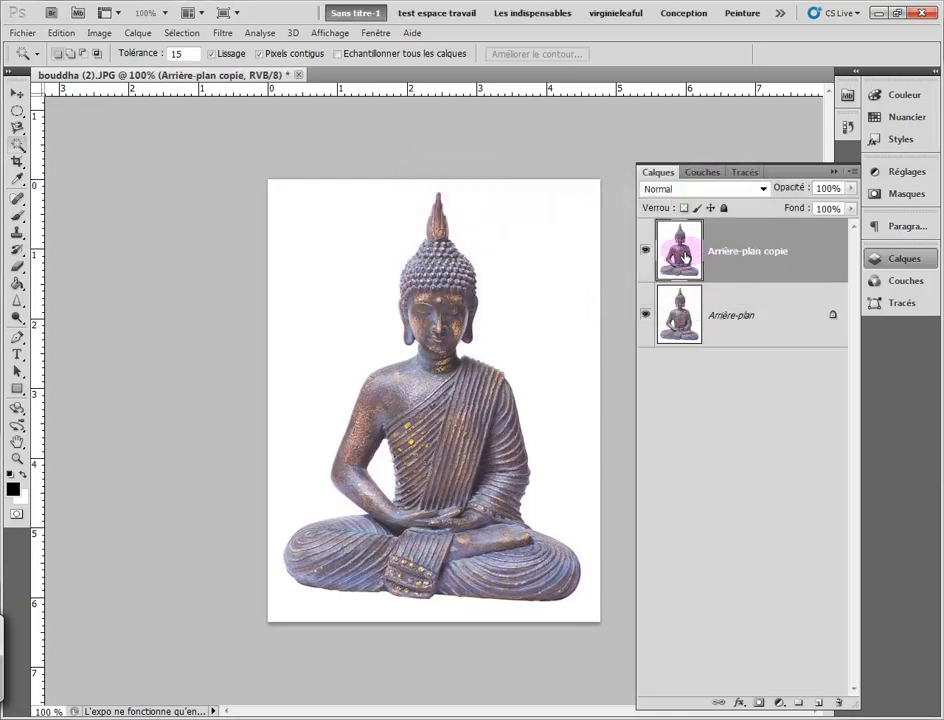
{"action": "left_click", "coordinate": [645, 316]}
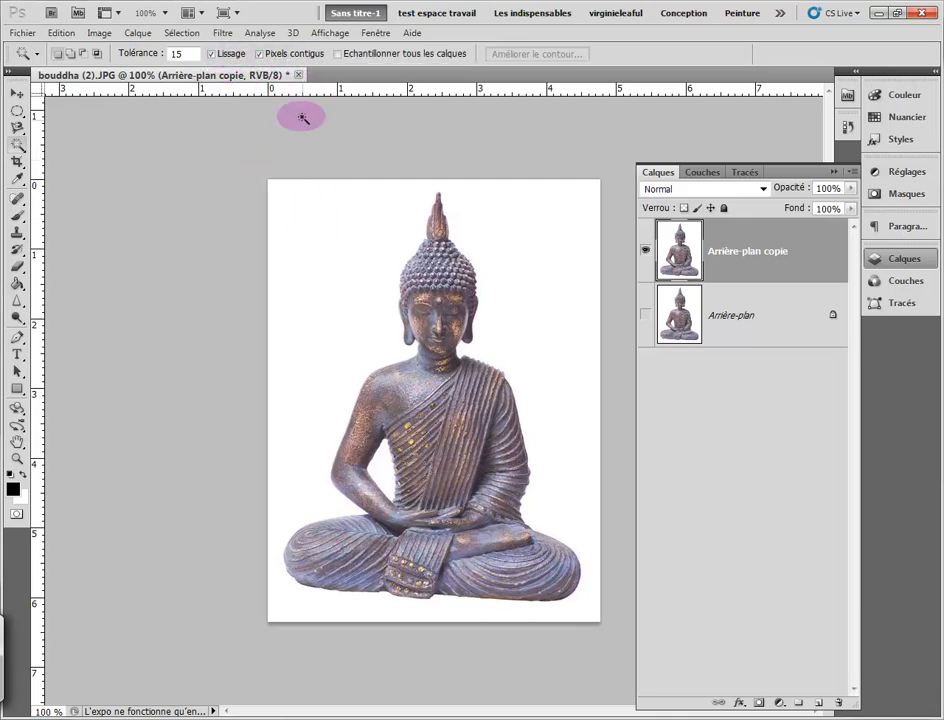
- Delete the white background around the Buddha and inside the arm gap from Arrière-plan copie using an additive Magic Wand selection, and deselect
{"action": "left_click", "coordinate": [312, 237]}
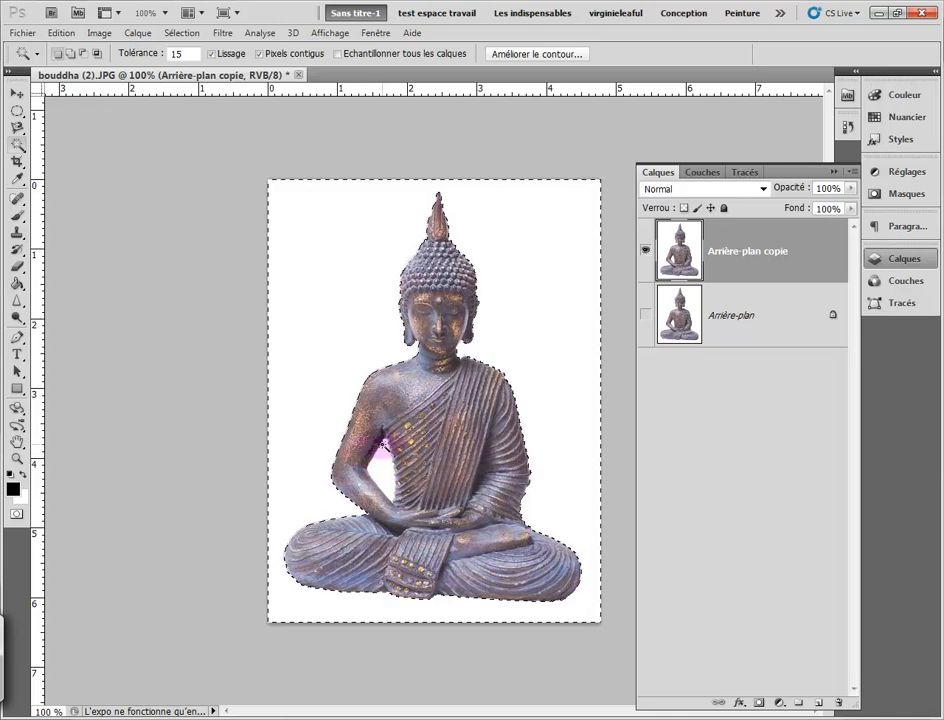
{"action": "left_click", "coordinate": [70, 54]}
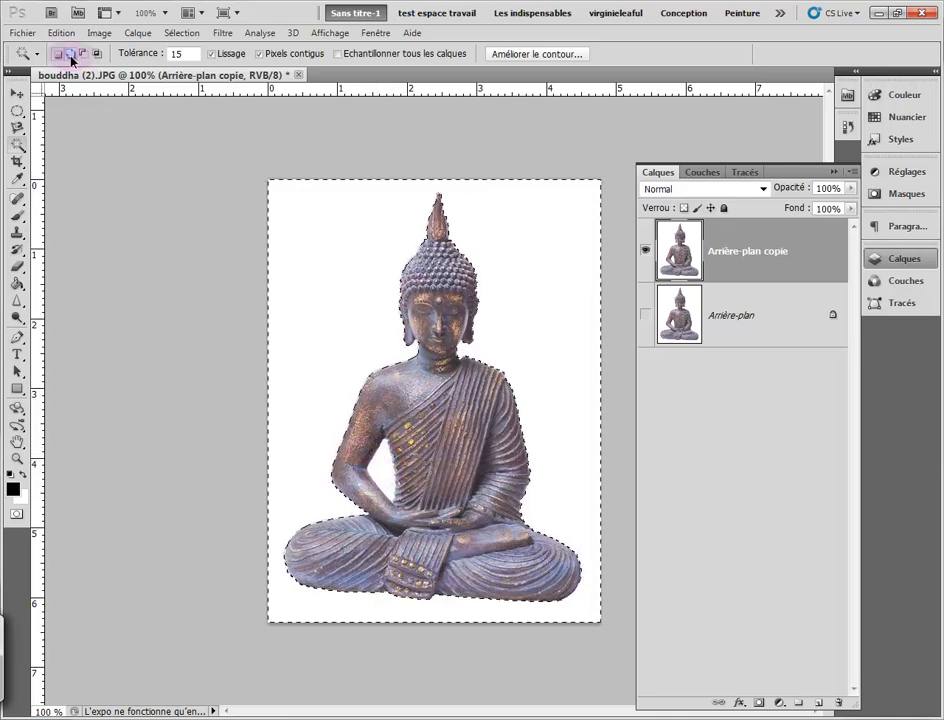
{"action": "left_click", "coordinate": [57, 54]}
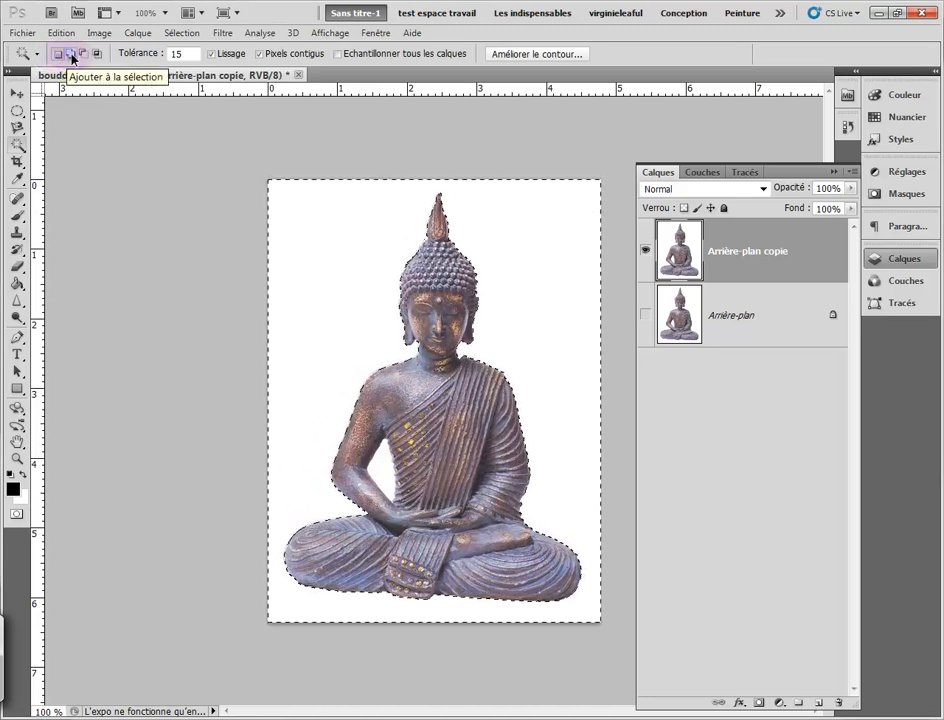
{"action": "left_click", "coordinate": [71, 55]}
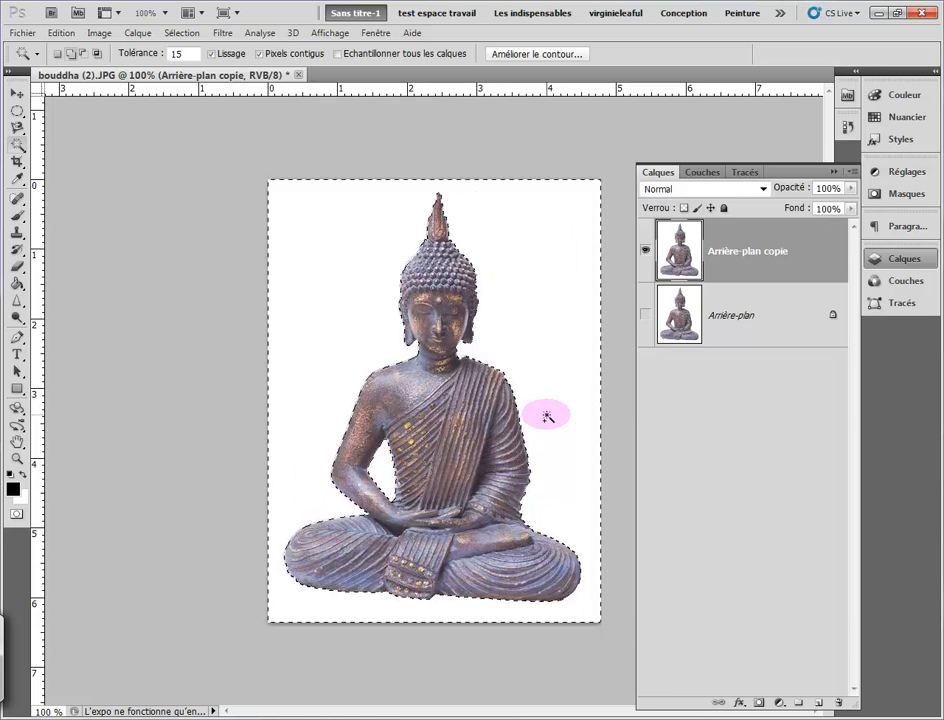
{"action": "key", "text": "Delete"}
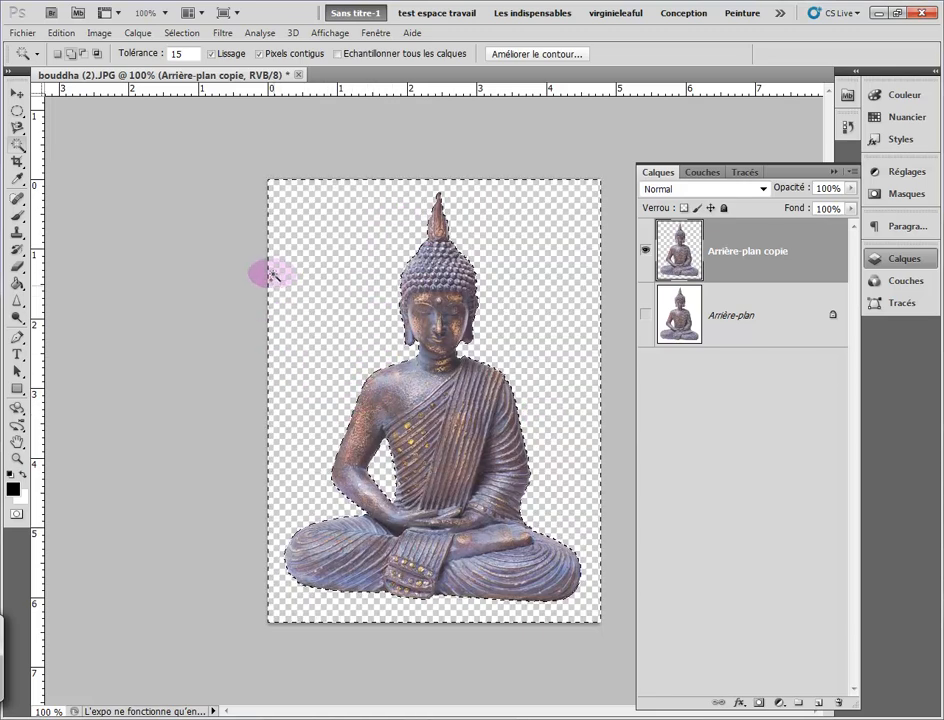
{"action": "left_click", "coordinate": [180, 33]}
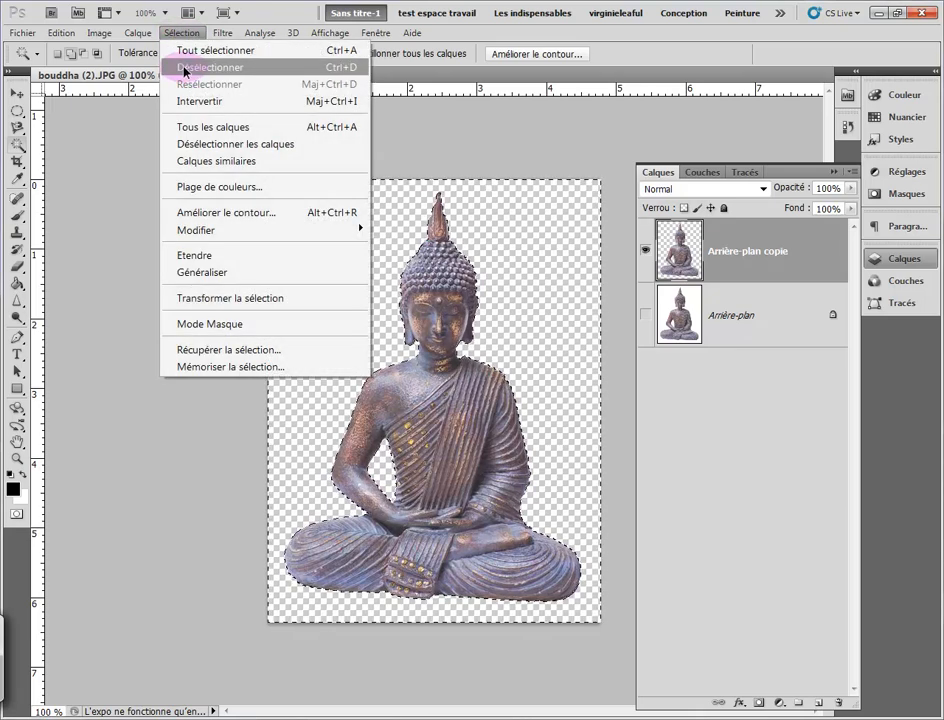
{"action": "left_click", "coordinate": [184, 68]}
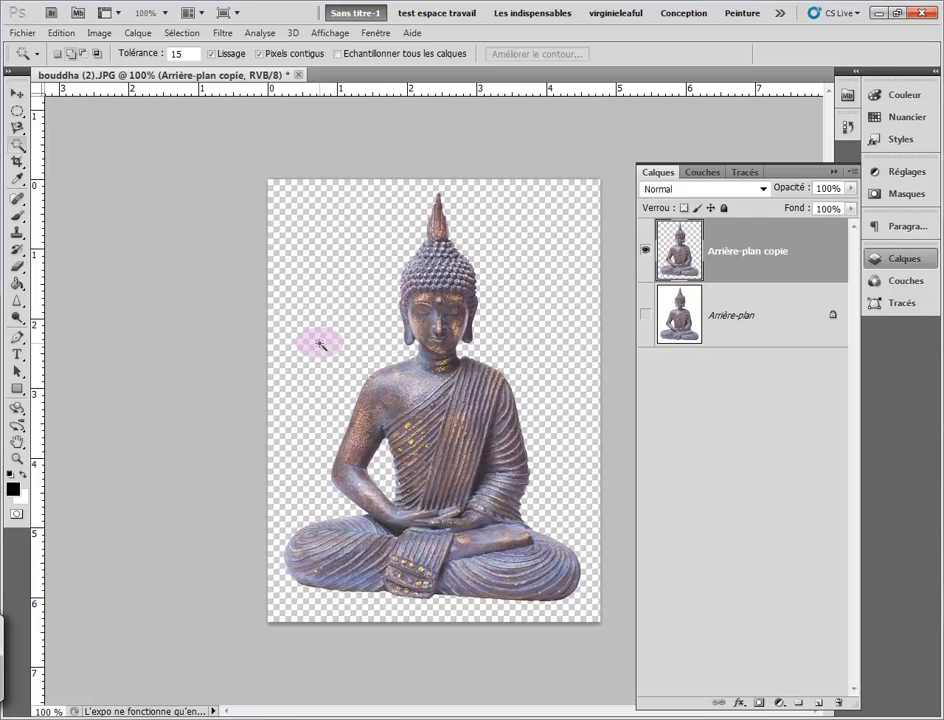
- Place the nature-zen- image, stretched vertically to cover the whole canvas, and move its layer directly below Arrière-plan copie
{"action": "left_click", "coordinate": [22, 33]}
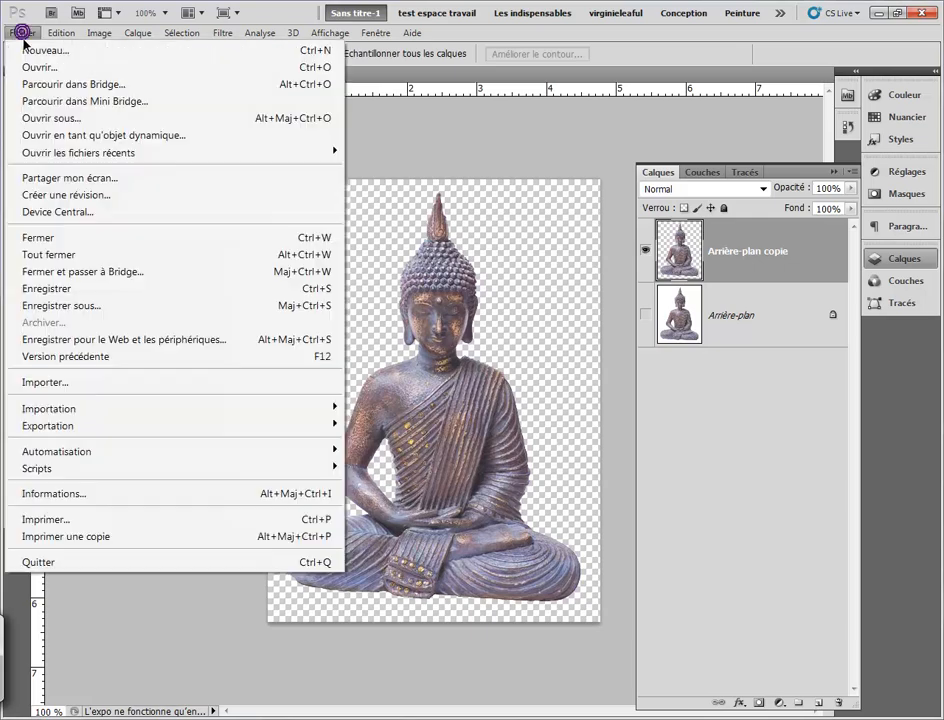
{"action": "left_click", "coordinate": [64, 380]}
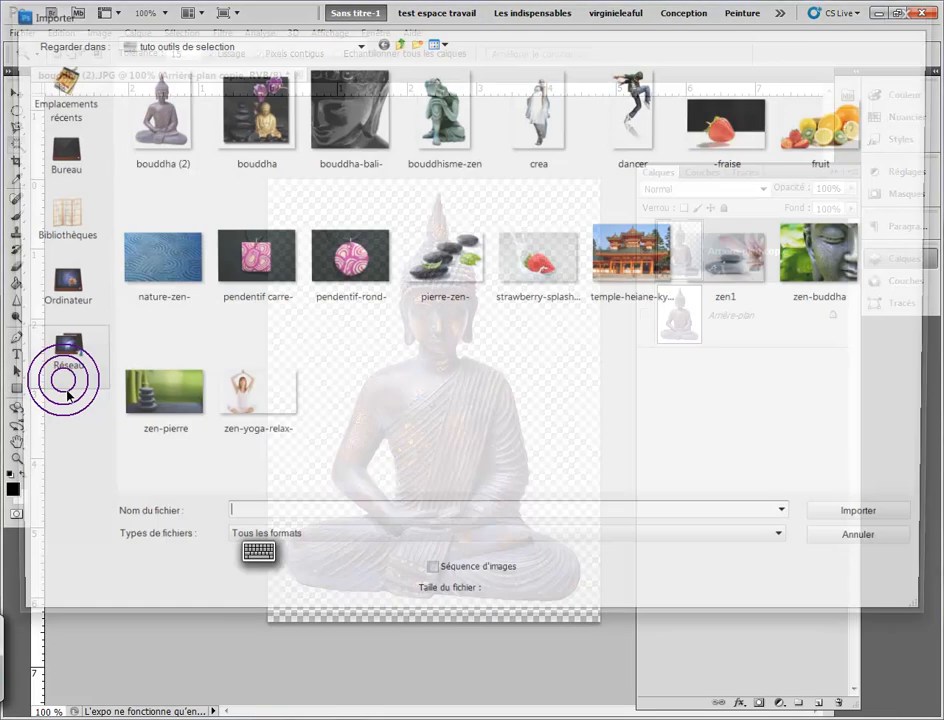
{"action": "double_click", "coordinate": [143, 265]}
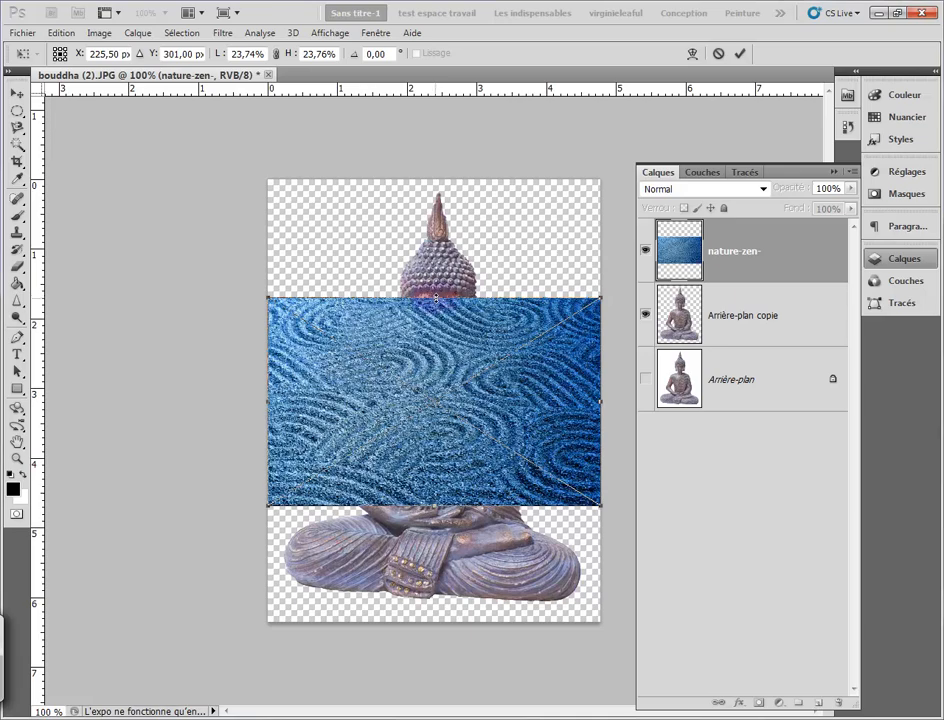
{"action": "left_click_drag", "start_coordinate": [435, 296], "coordinate": [429, 180]}
{"action": "left_click_drag", "start_coordinate": [433, 505], "coordinate": [433, 622]}
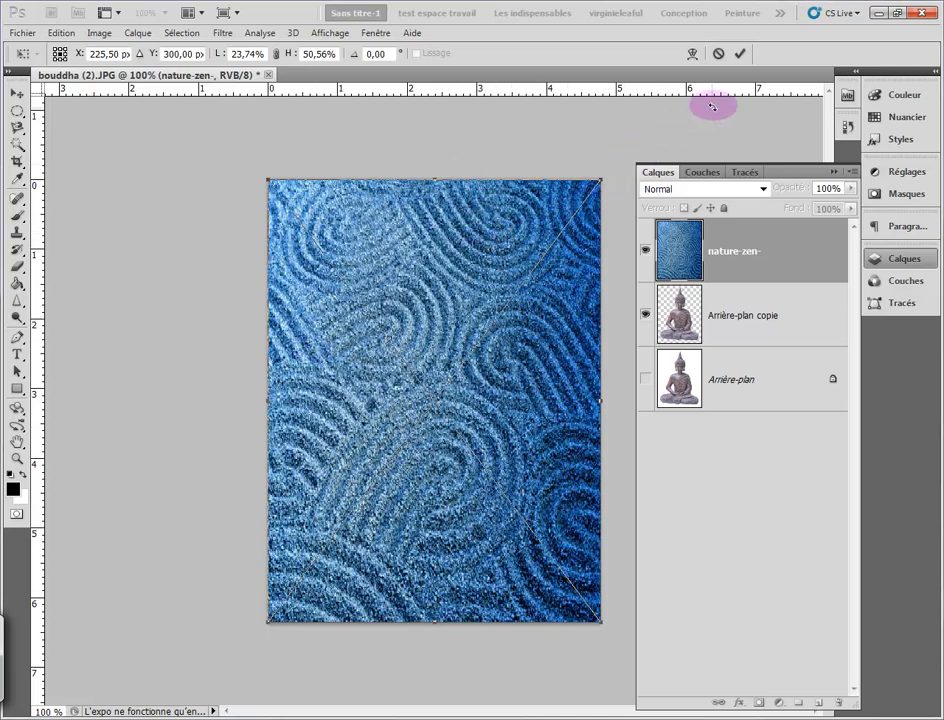
{"action": "left_click", "coordinate": [740, 55]}
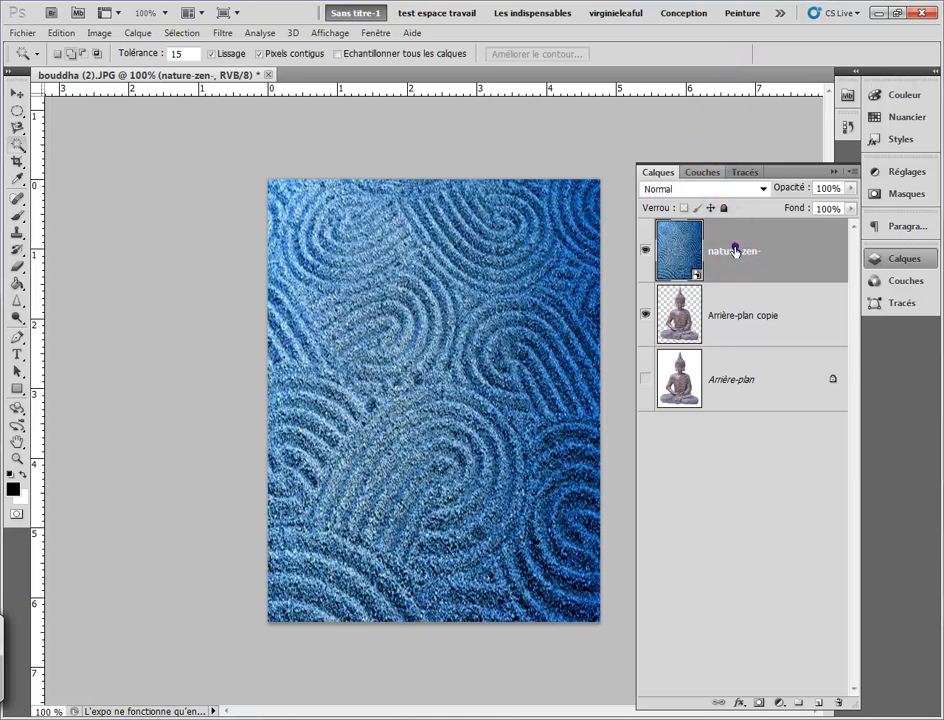
{"action": "left_click_drag", "start_coordinate": [735, 250], "coordinate": [733, 321]}
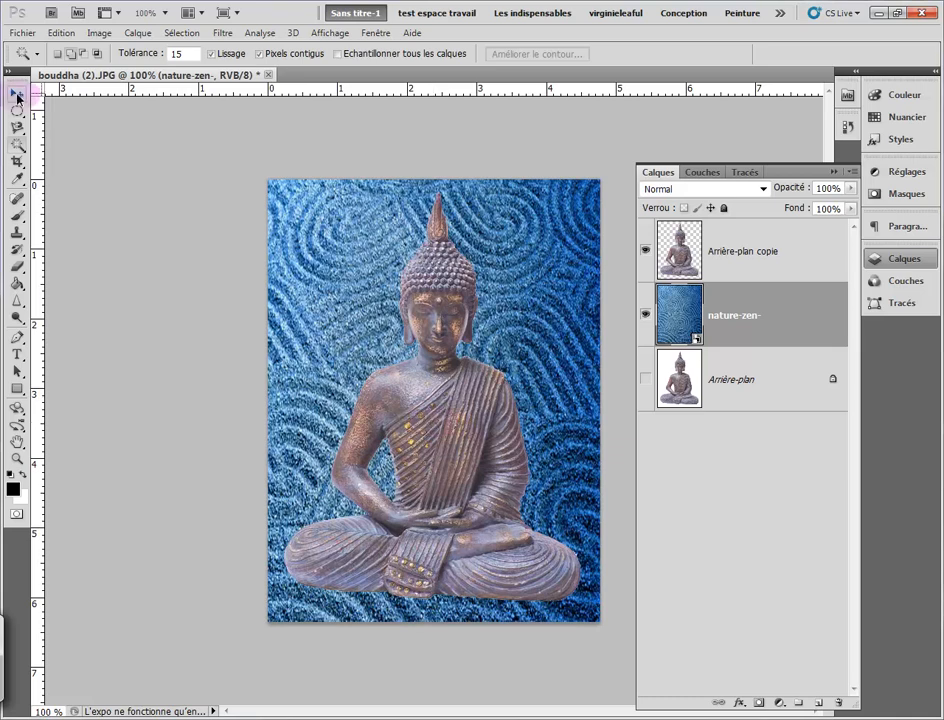
- Scale the Buddha on Arrière-plan copie proportionally to about 75% and centre it in the upper part of the canvas, at about X 224 px, Y 245 px
{"action": "left_click", "coordinate": [17, 96]}
{"action": "left_click", "coordinate": [445, 362]}
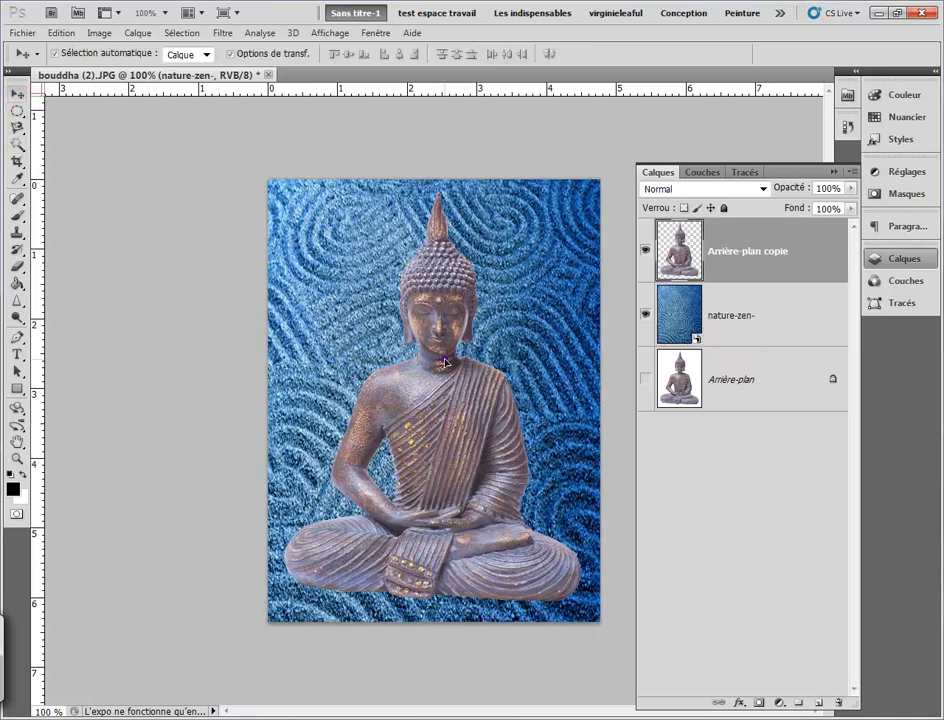
{"action": "left_click", "coordinate": [446, 367]}
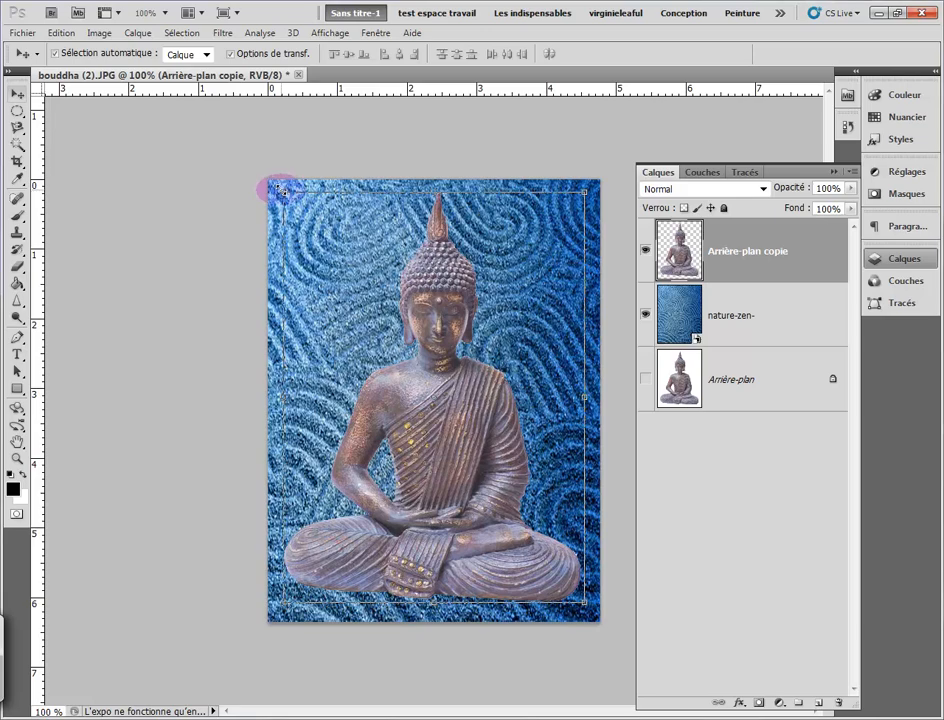
{"action": "left_click_drag", "start_coordinate": [283, 192], "coordinate": [358, 294]}
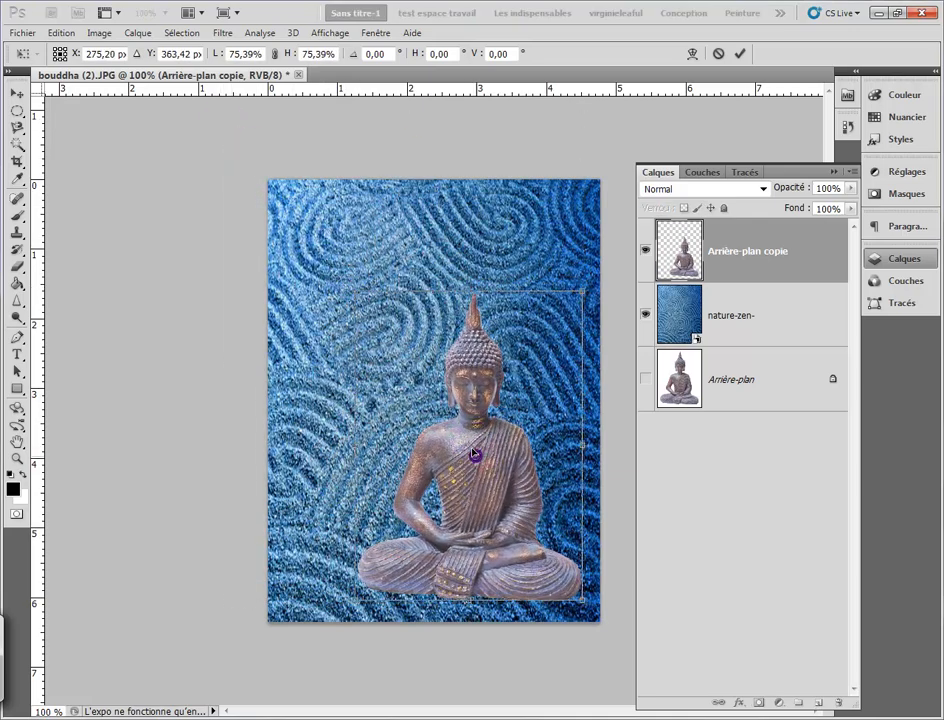
{"action": "left_click_drag", "start_coordinate": [476, 458], "coordinate": [423, 375]}
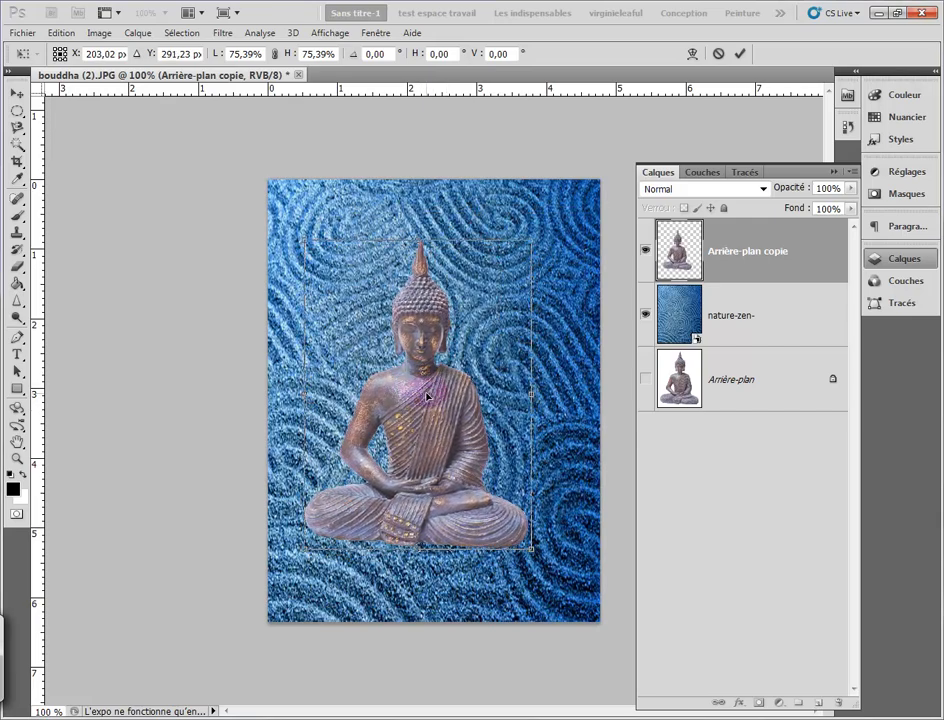
{"action": "left_click_drag", "start_coordinate": [440, 420], "coordinate": [455, 386]}
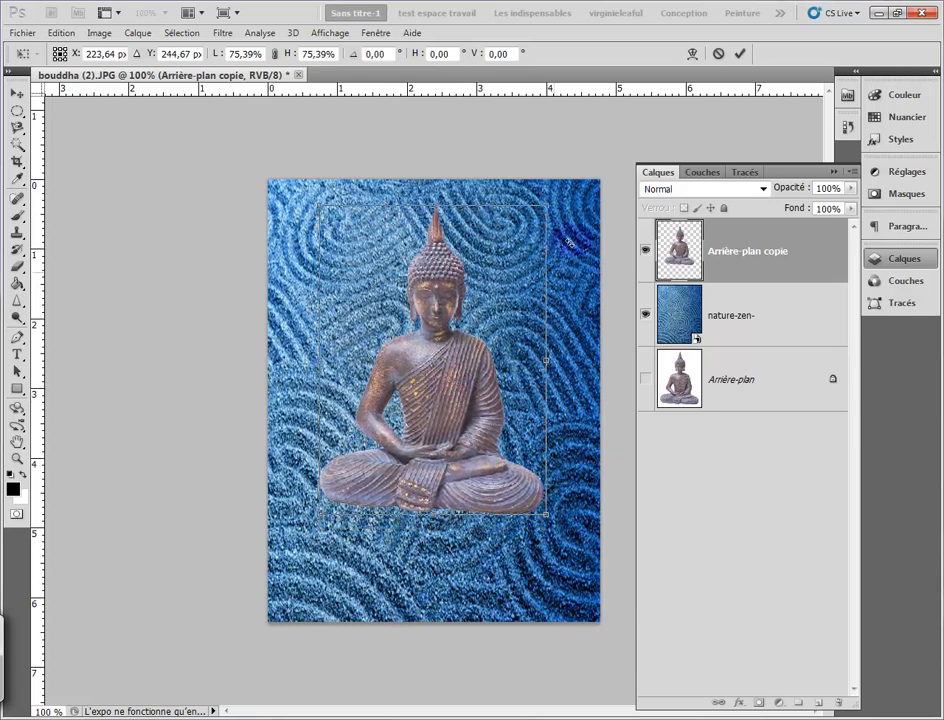
{"action": "left_click", "coordinate": [739, 56]}
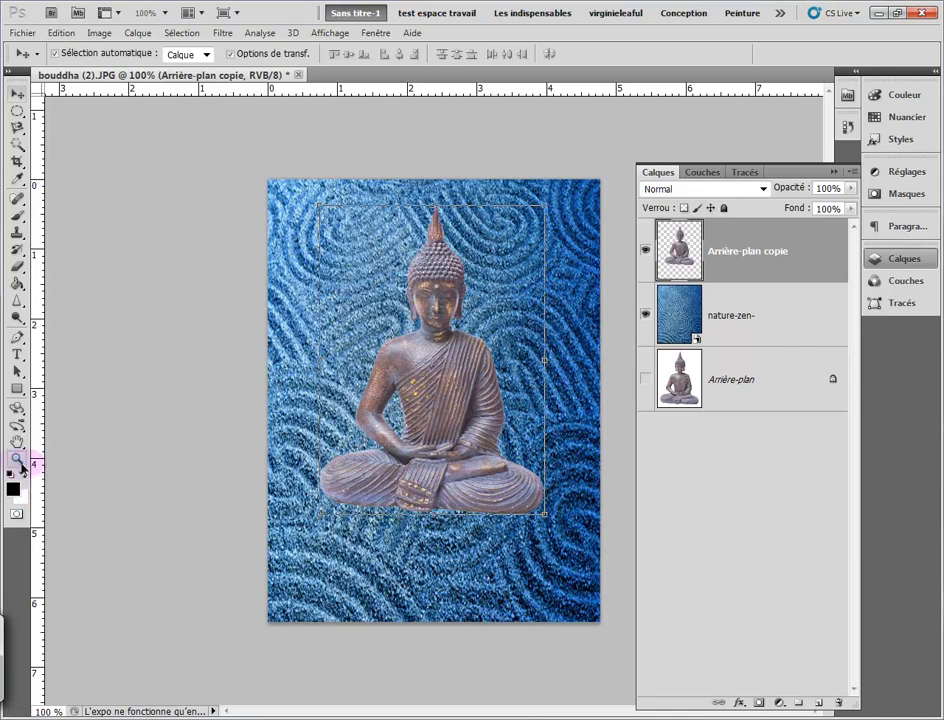
- Remove the light edge fringe (Supprimer la frange) from the Buddha on Arrière-plan copie with a width of 2 pixels
{"action": "left_click", "coordinate": [17, 460]}
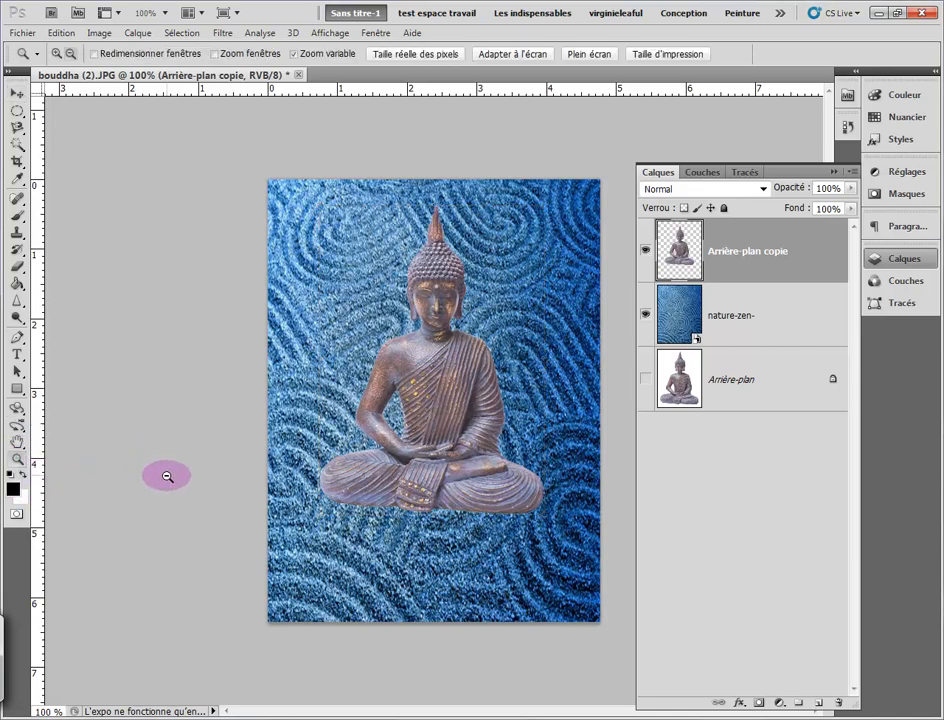
{"action": "left_click_drag", "start_coordinate": [183, 381], "coordinate": [223, 527]}
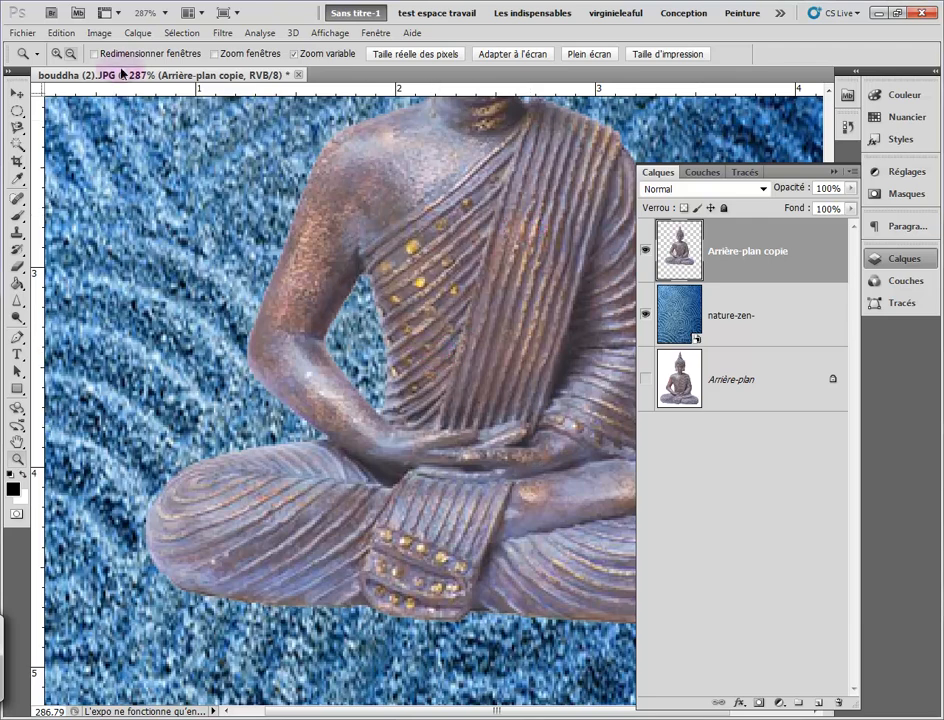
{"action": "left_click", "coordinate": [137, 33]}
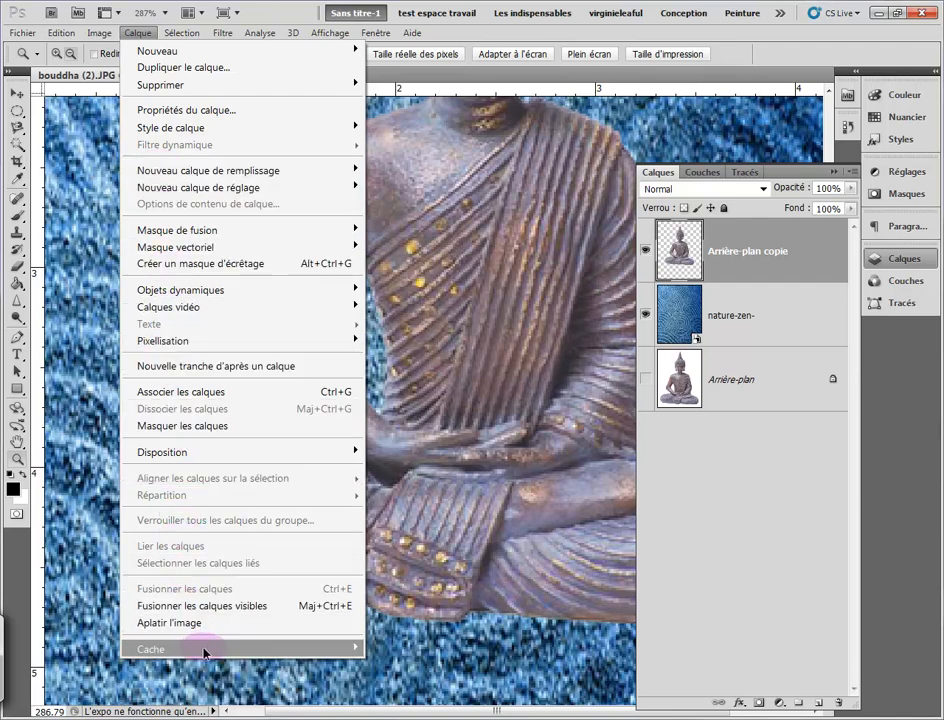
{"action": "mouse_move", "coordinate": [205, 651]}
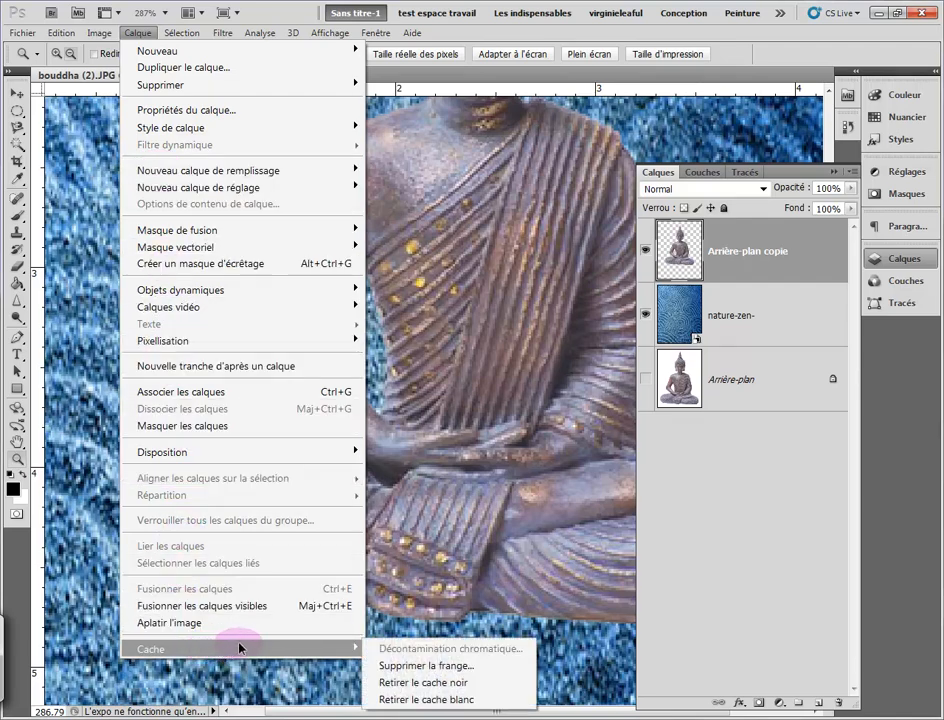
{"action": "left_click", "coordinate": [379, 668]}
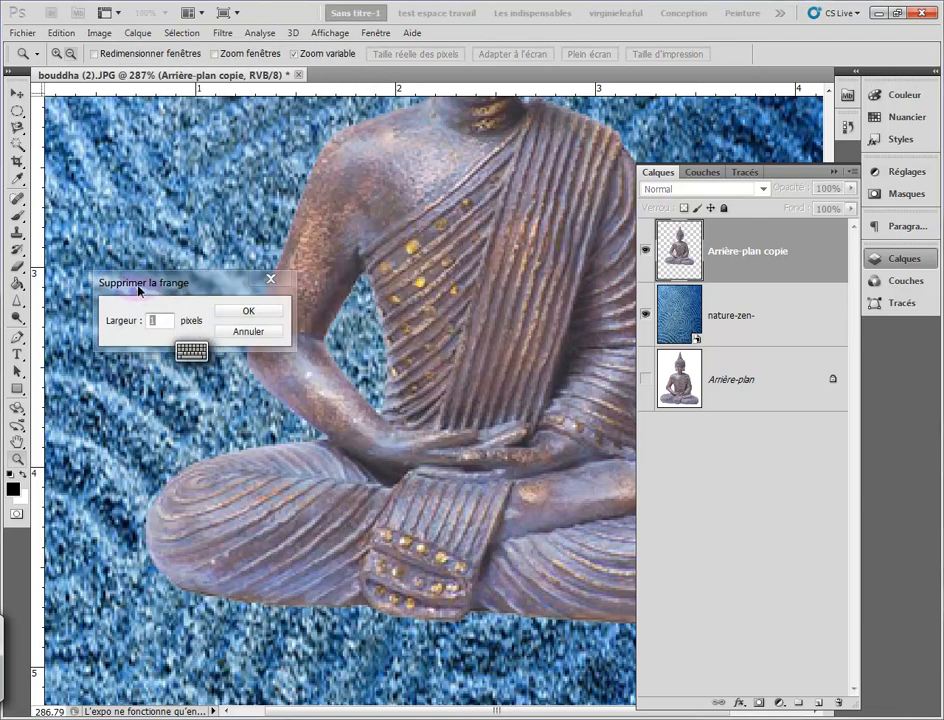
{"action": "left_click_drag", "start_coordinate": [138, 285], "coordinate": [113, 202]}
{"action": "left_click", "coordinate": [117, 247]}
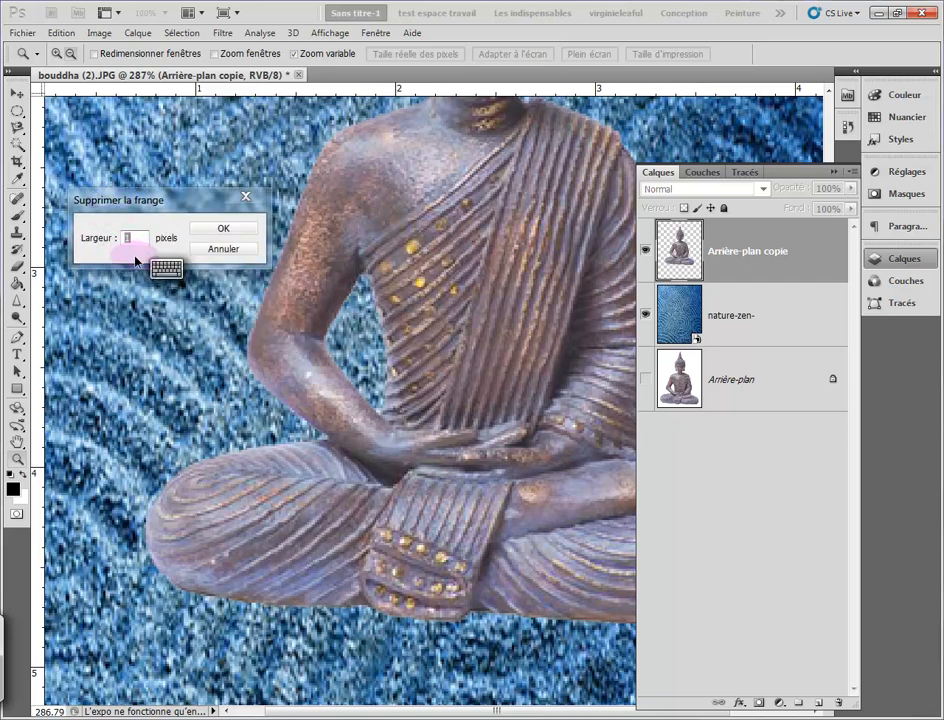
{"action": "type", "text": "2"}
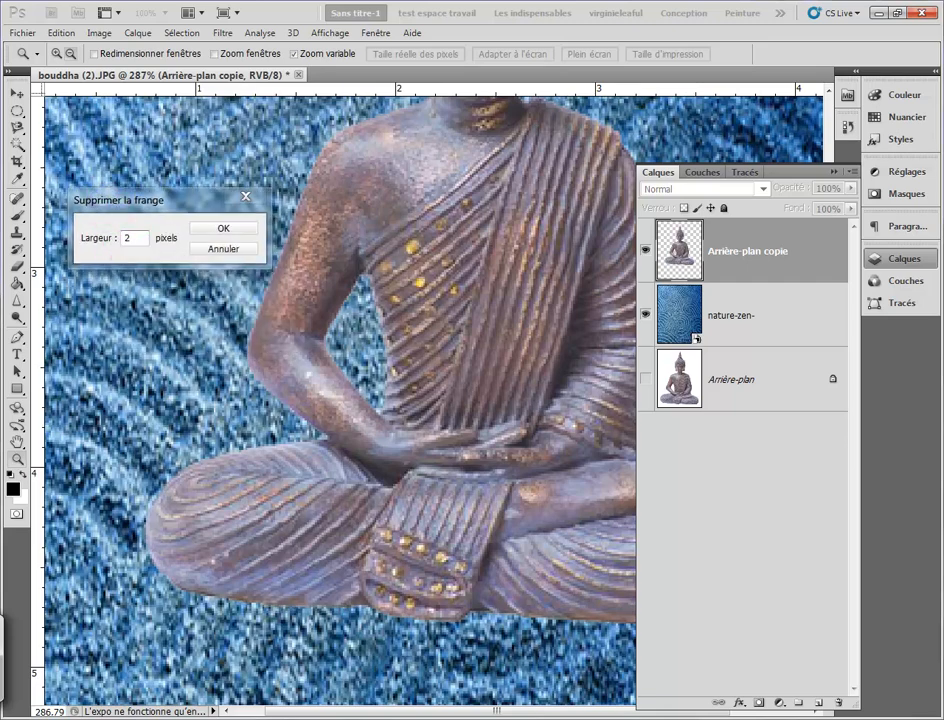
{"action": "left_click", "coordinate": [220, 229]}
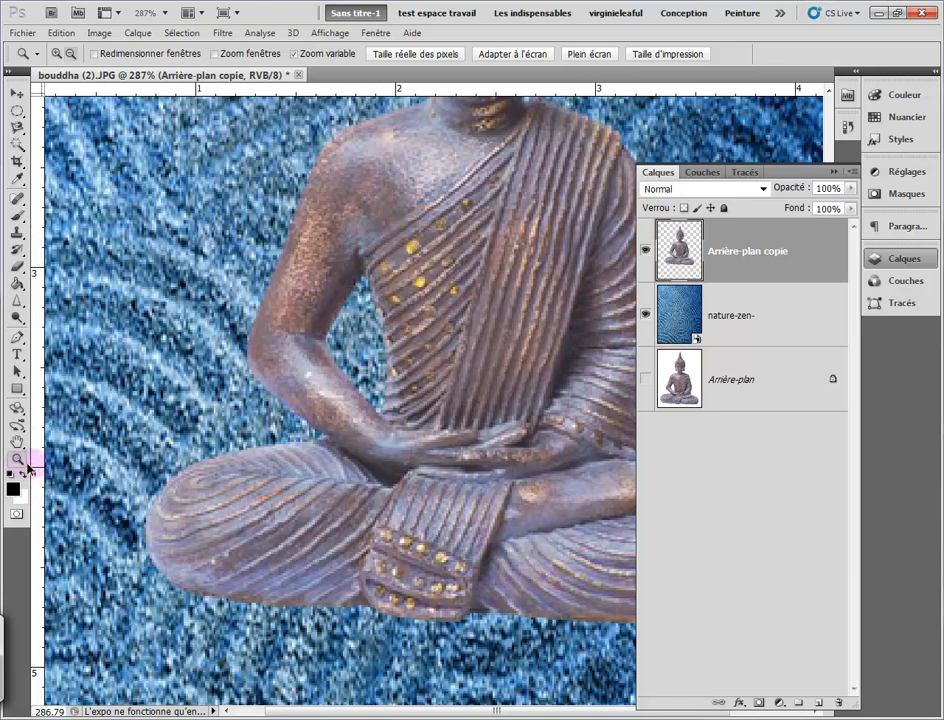
- Place the pierre-zen- image over the lower part of the canvas, at about X 222.5 px, Y 454 px
{"action": "left_click_drag", "start_coordinate": [141, 408], "coordinate": [99, 379]}
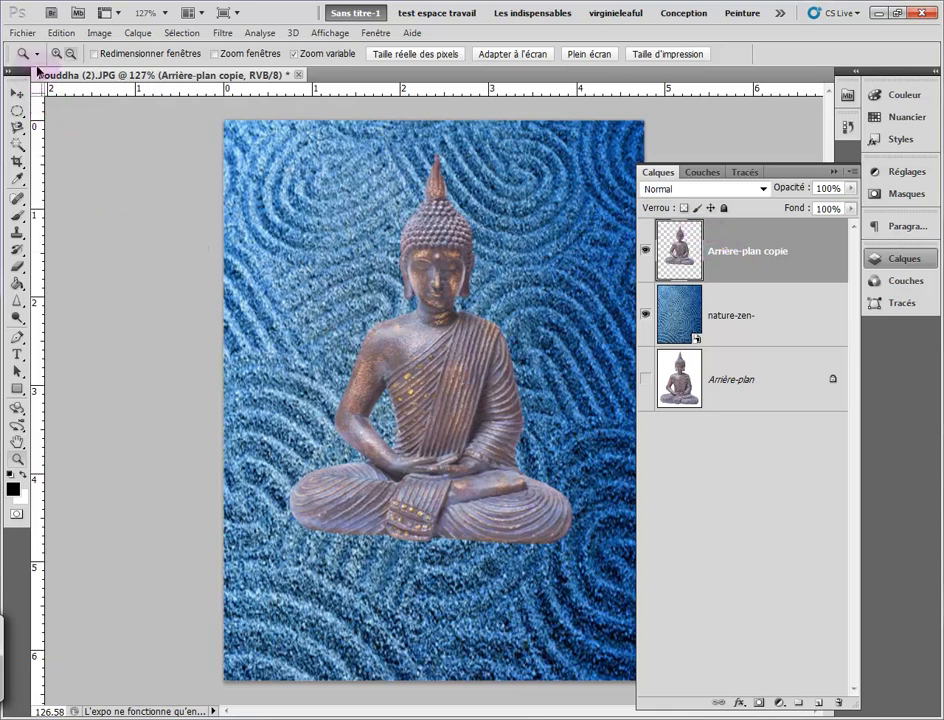
{"action": "left_click", "coordinate": [29, 35]}
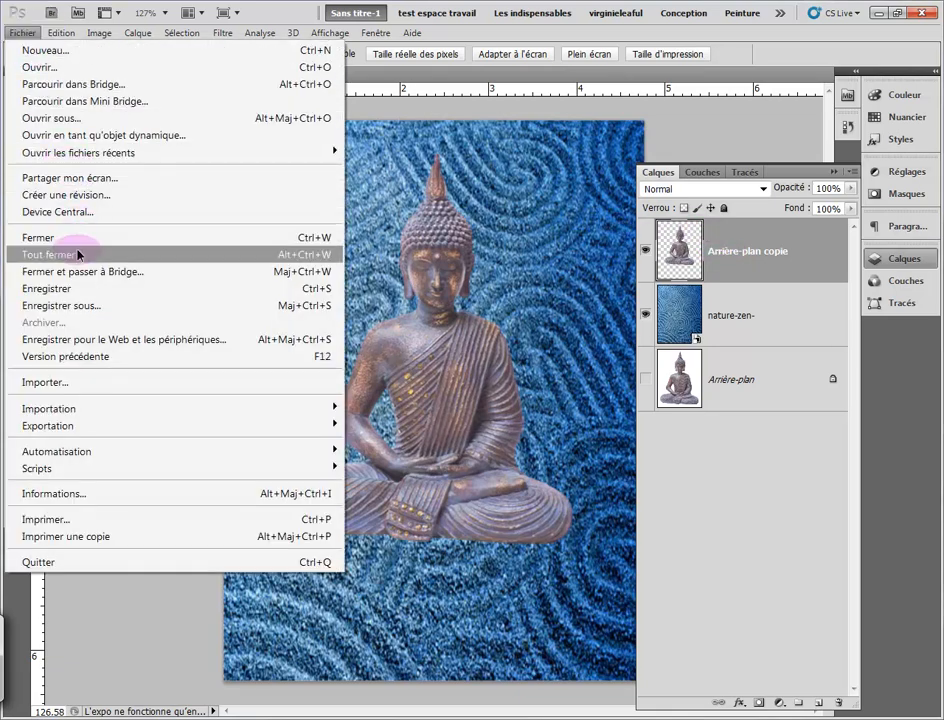
{"action": "left_click", "coordinate": [76, 394]}
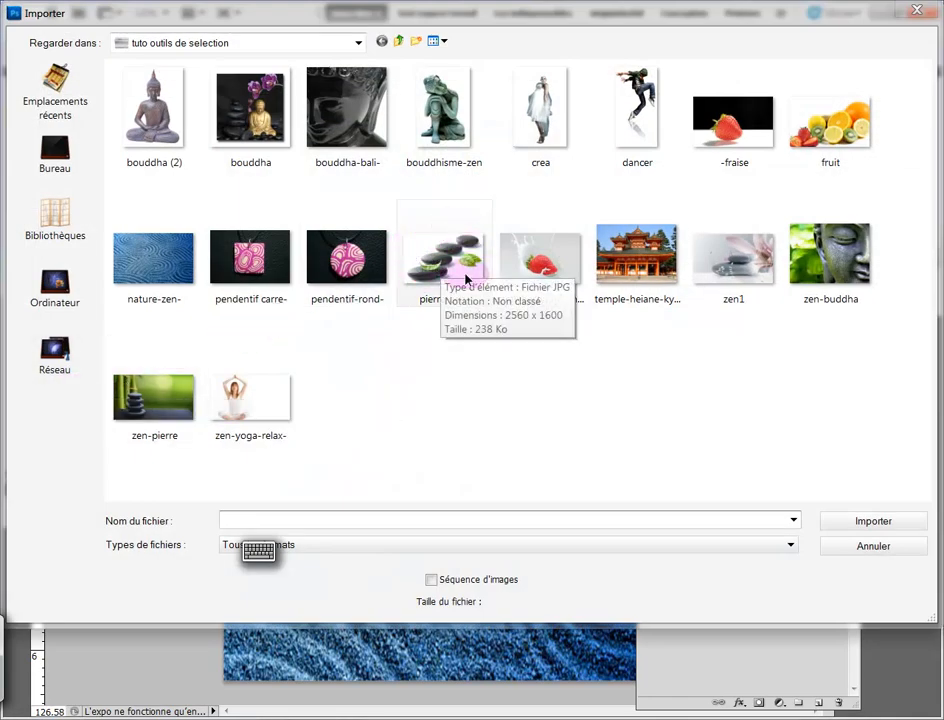
{"action": "double_click", "coordinate": [436, 266]}
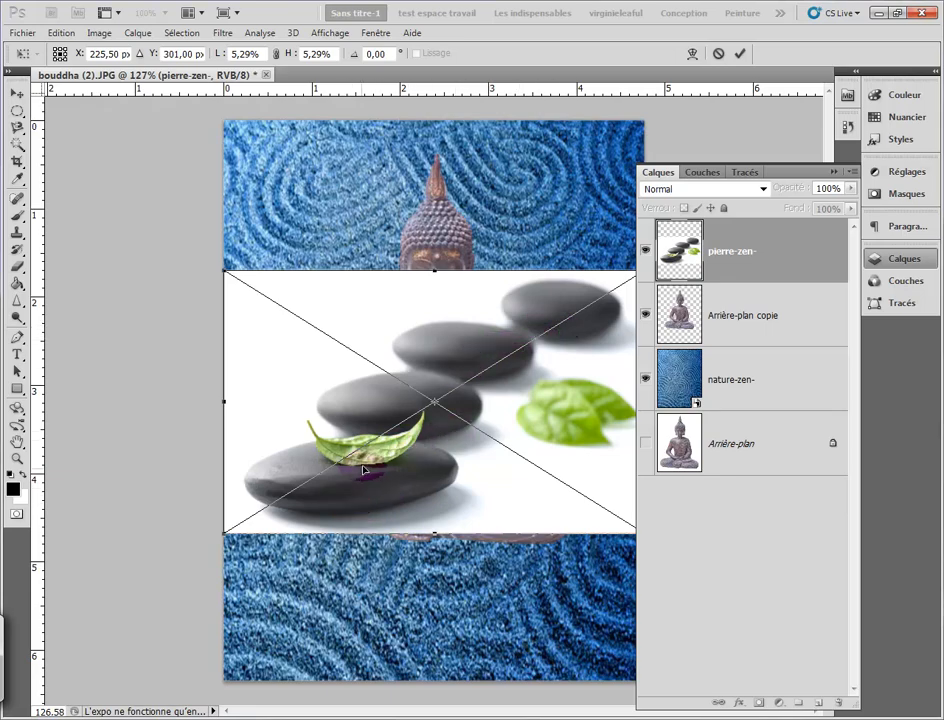
{"action": "mouse_move", "coordinate": [337, 362]}
{"action": "left_mouse_down"}
{"action": "mouse_move", "coordinate": [335, 514]}
{"action": "mouse_move", "coordinate": [333, 503]}
{"action": "left_mouse_up"}
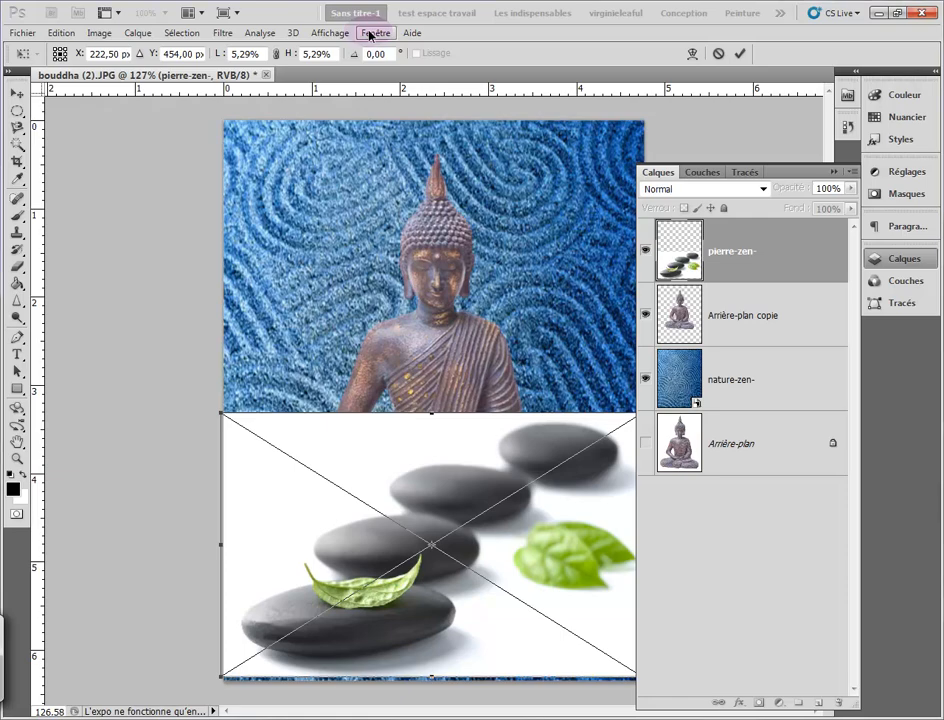
{"action": "left_click", "coordinate": [369, 32]}
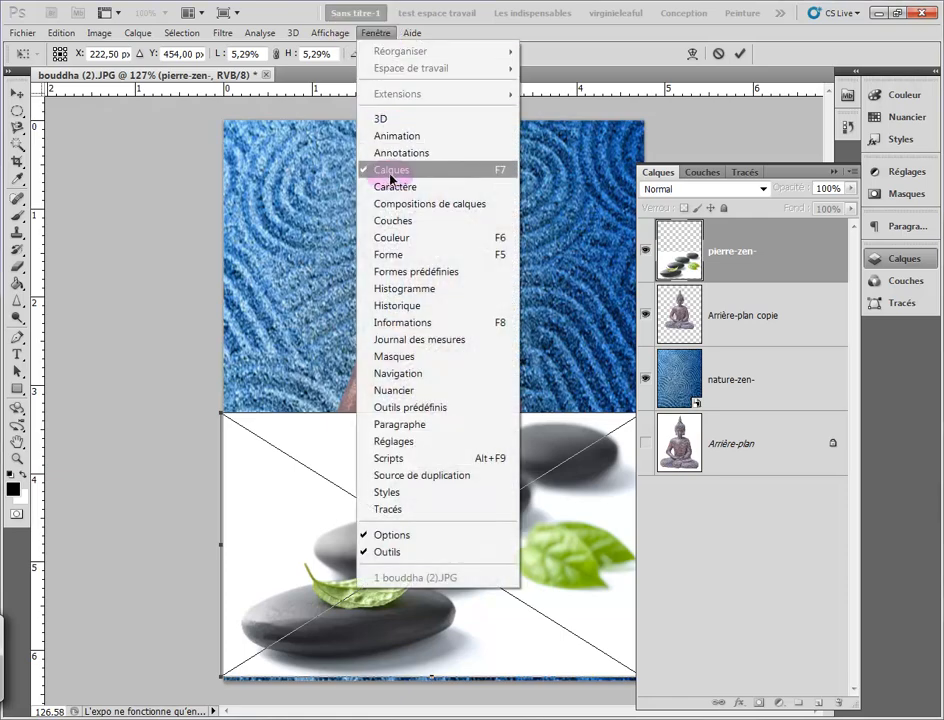
{"action": "left_click", "coordinate": [316, 30]}
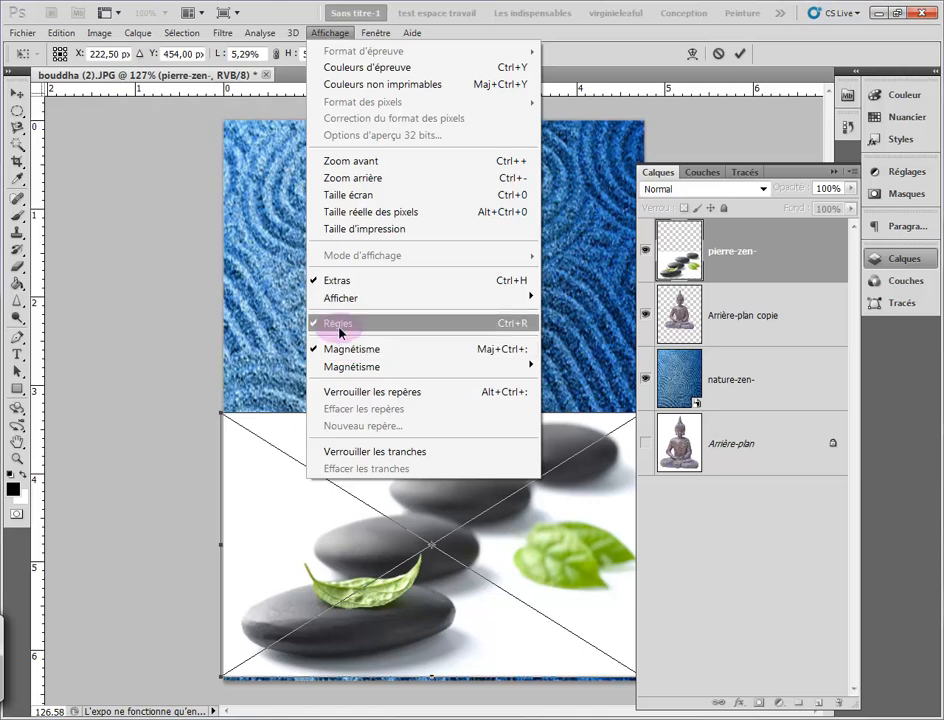
{"action": "left_click", "coordinate": [126, 276]}
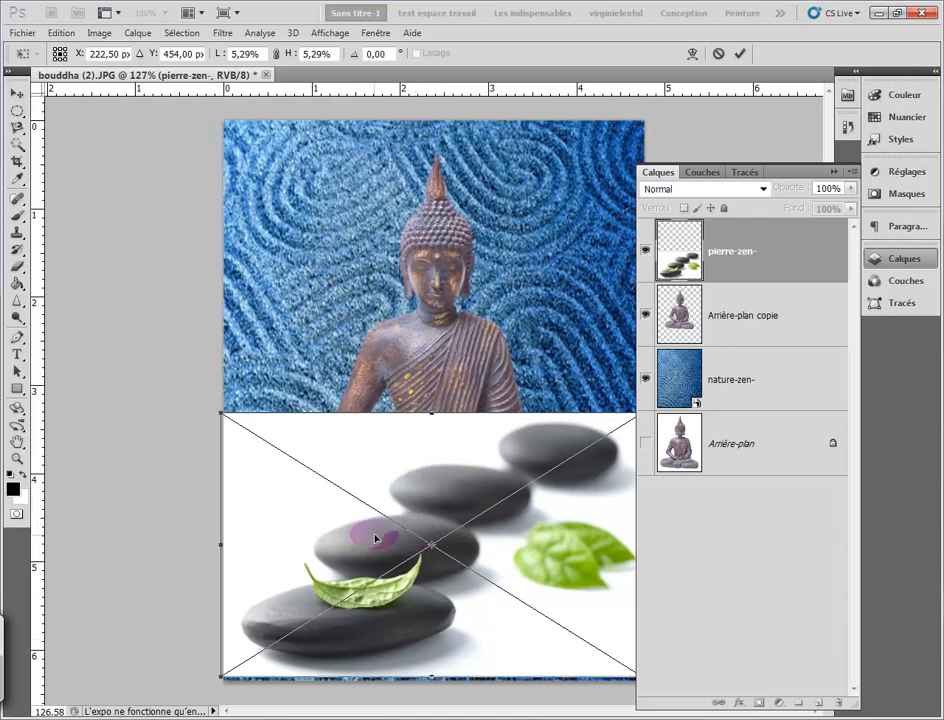
{"action": "left_click", "coordinate": [740, 53]}
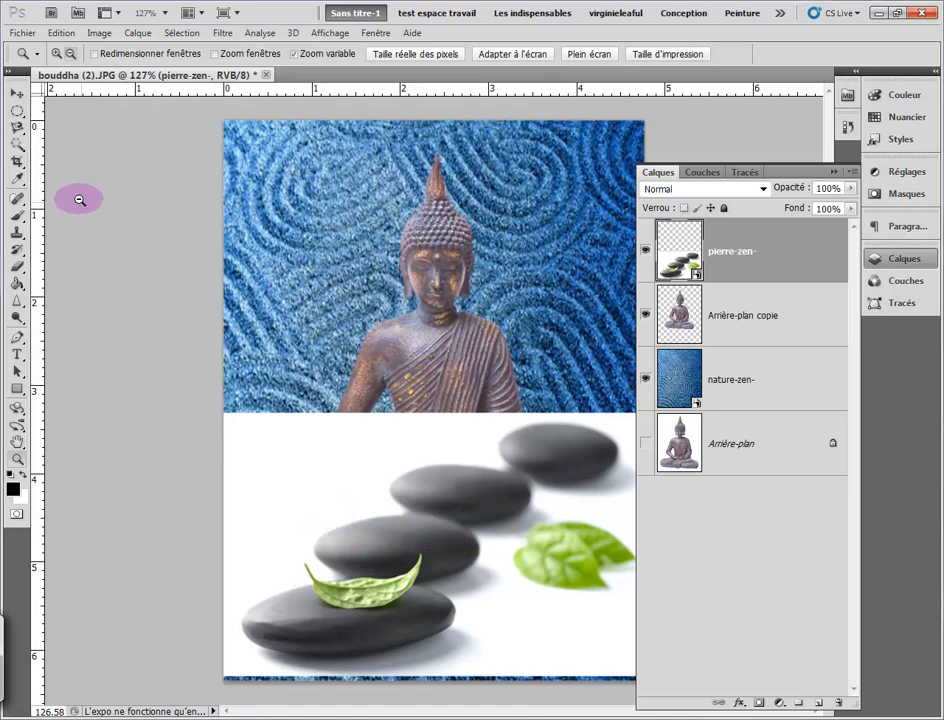
- Select the white background around the stones on pierre-zen- with the Magic Wand and try to delete it
{"action": "left_click", "coordinate": [18, 146]}
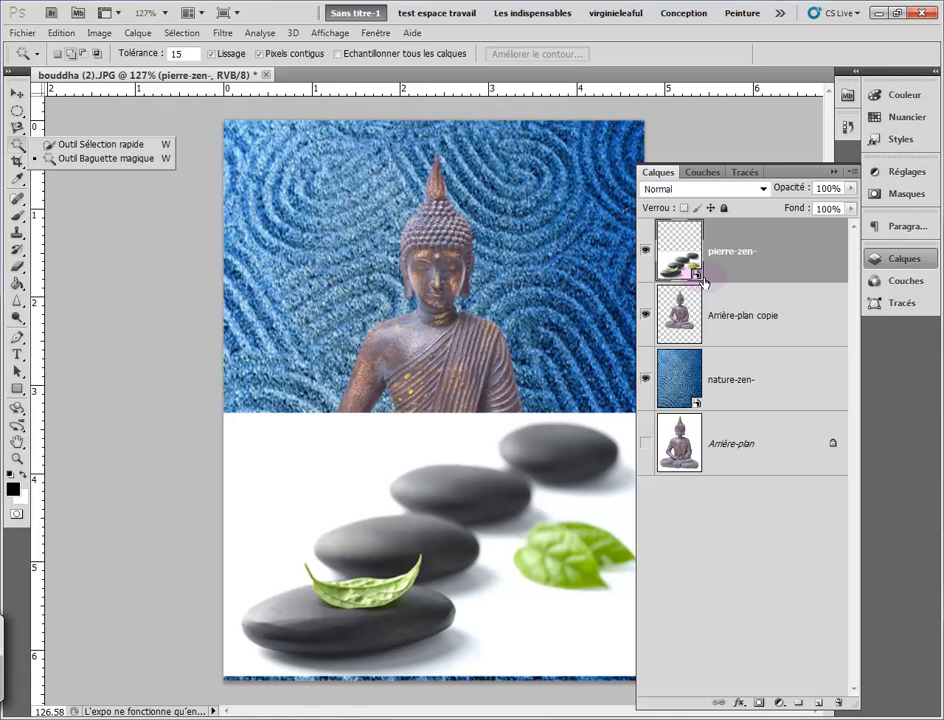
{"action": "left_click", "coordinate": [254, 453]}
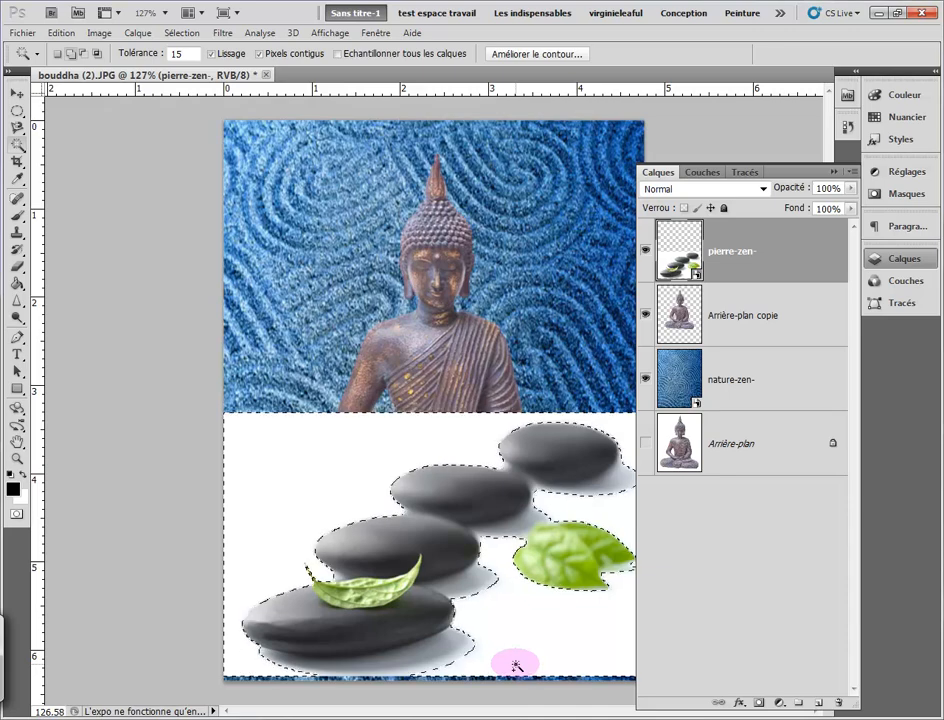
{"action": "key", "text": "Delete"}
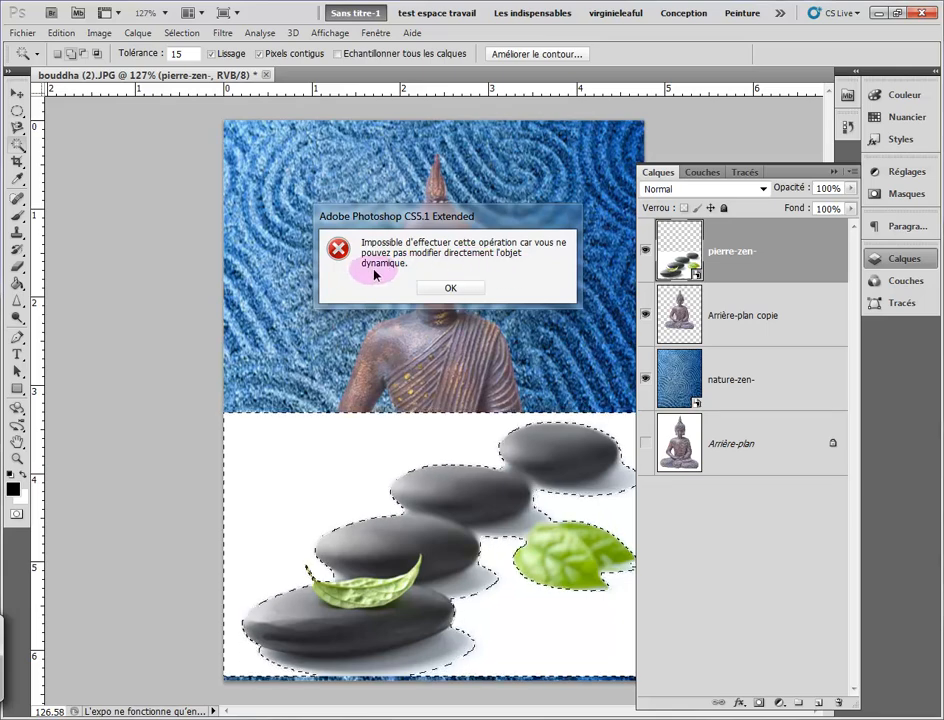
{"action": "left_click", "coordinate": [449, 288]}
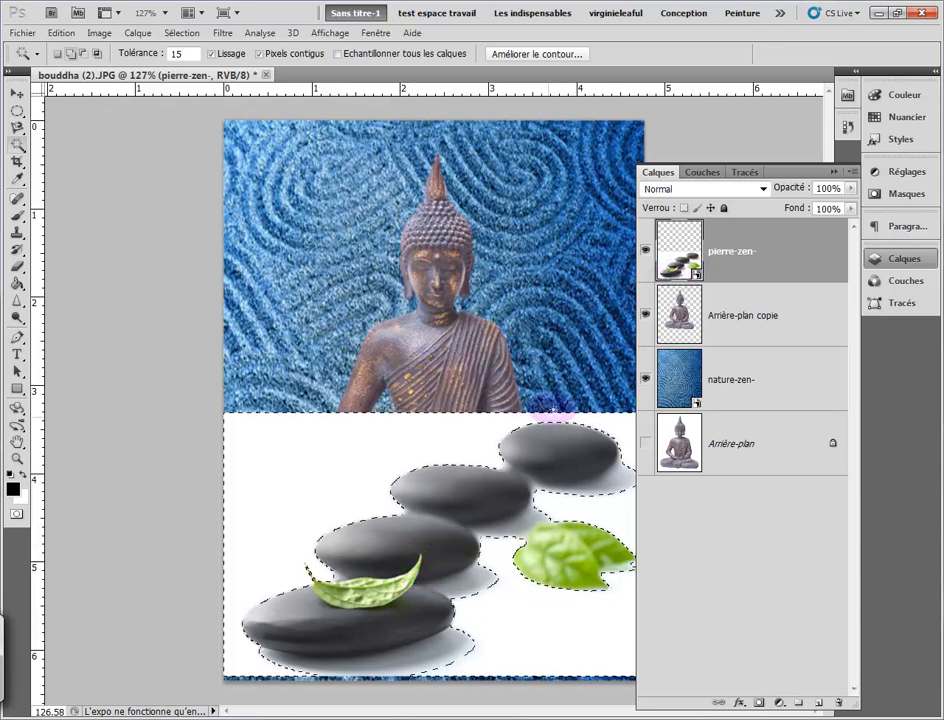
- Rasterize the pierre-zen- layer, delete the selected white background around the stones, and deselect
{"action": "right_click", "coordinate": [730, 253]}
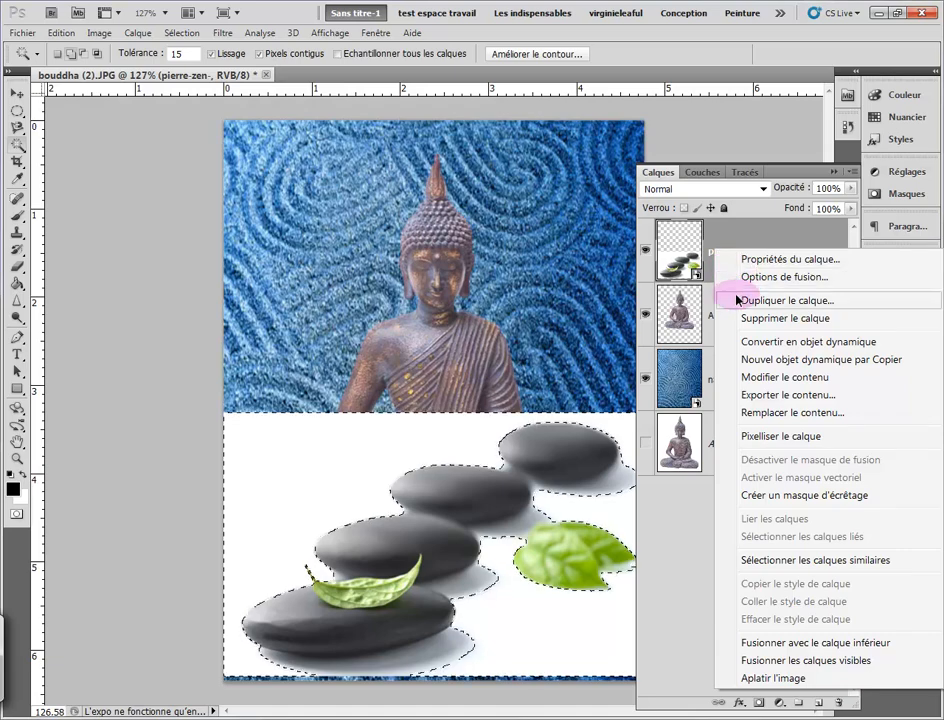
{"action": "left_click", "coordinate": [745, 437]}
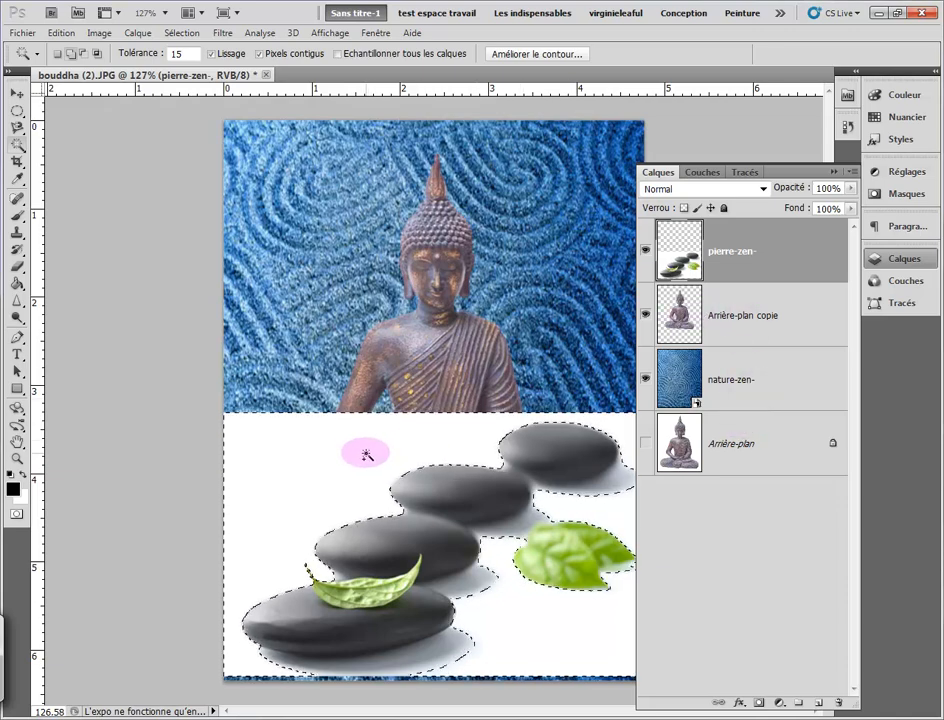
{"action": "key", "text": "Delete"}
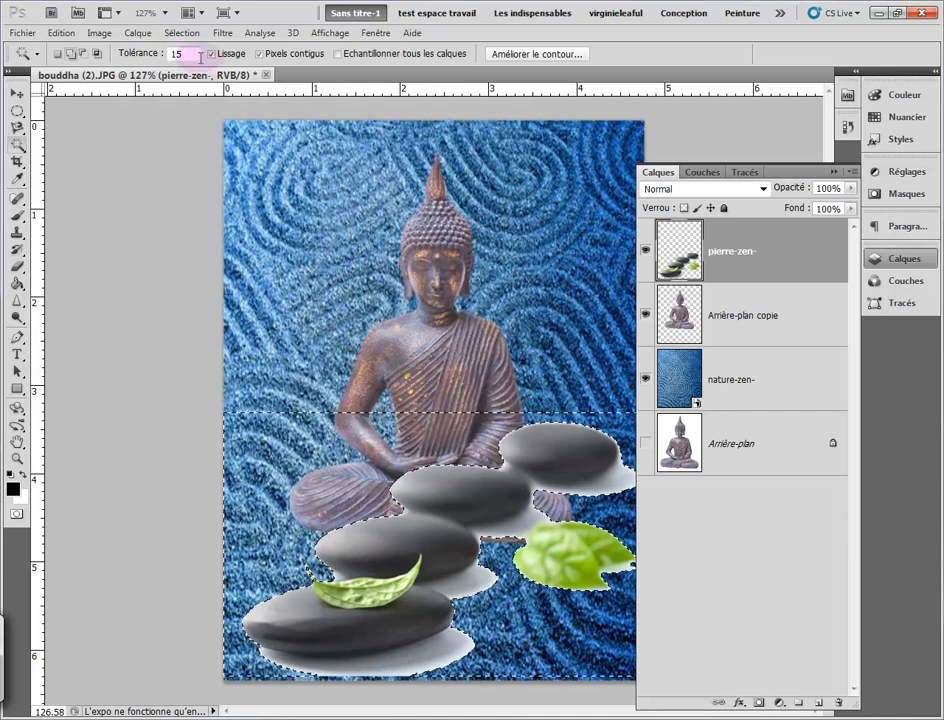
{"action": "left_click", "coordinate": [183, 33]}
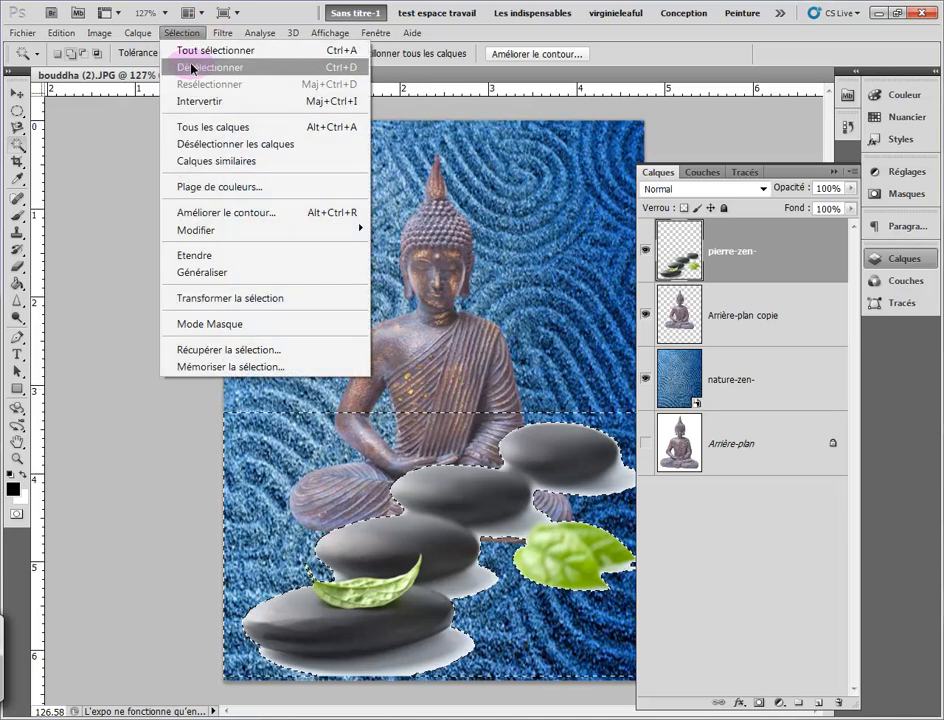
{"action": "left_click", "coordinate": [190, 66]}
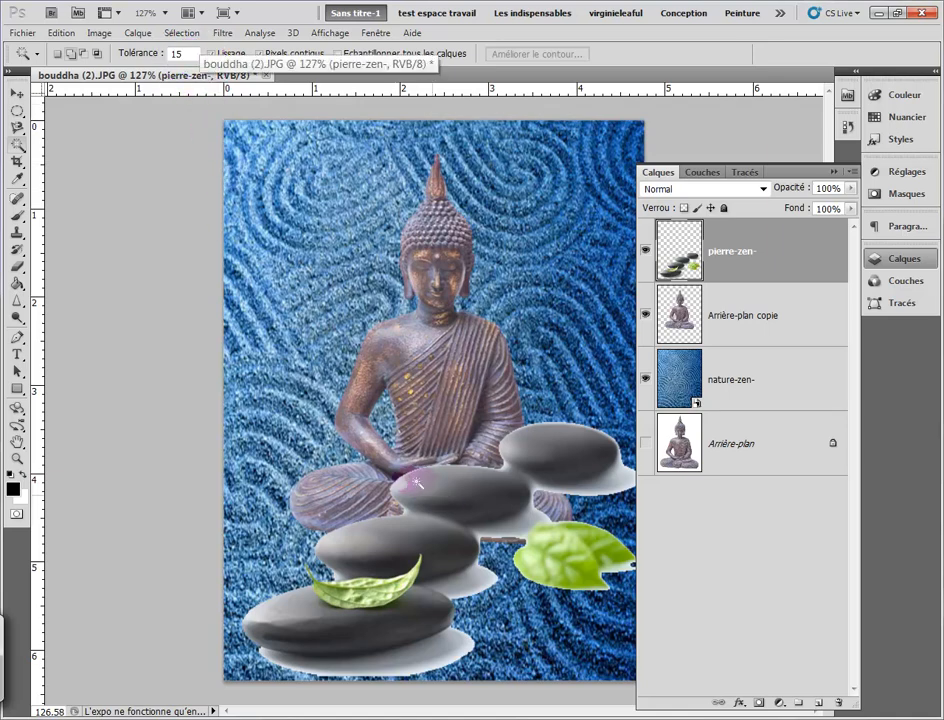
- Remove the light edge fringe (Supprimer la frange) from the stones on pierre-zen- with a width of 2 pixels
{"action": "left_click", "coordinate": [16, 95]}
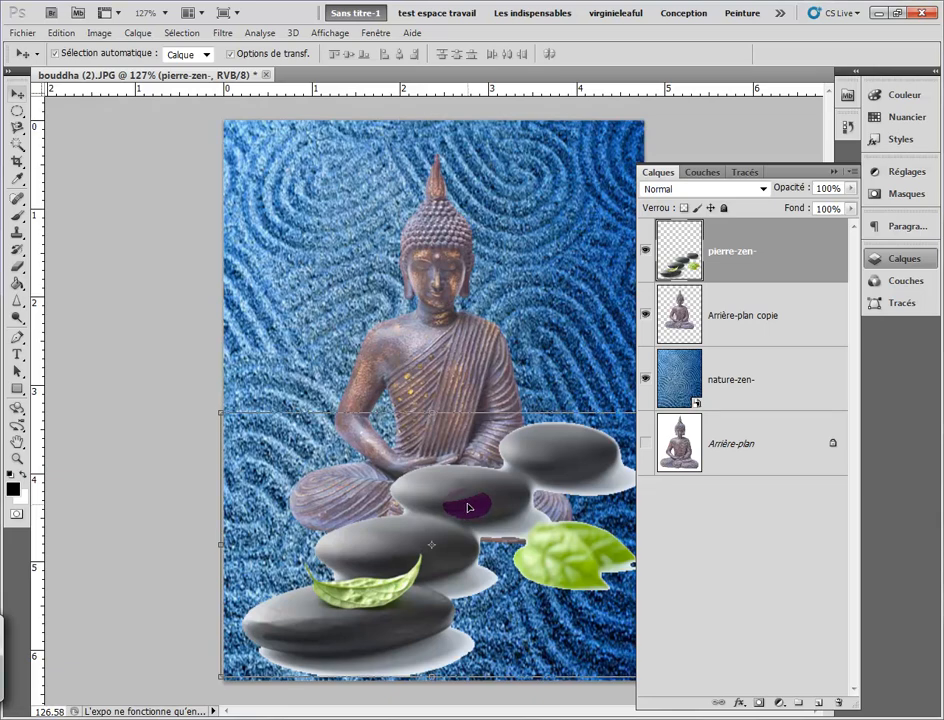
{"action": "left_click", "coordinate": [138, 35]}
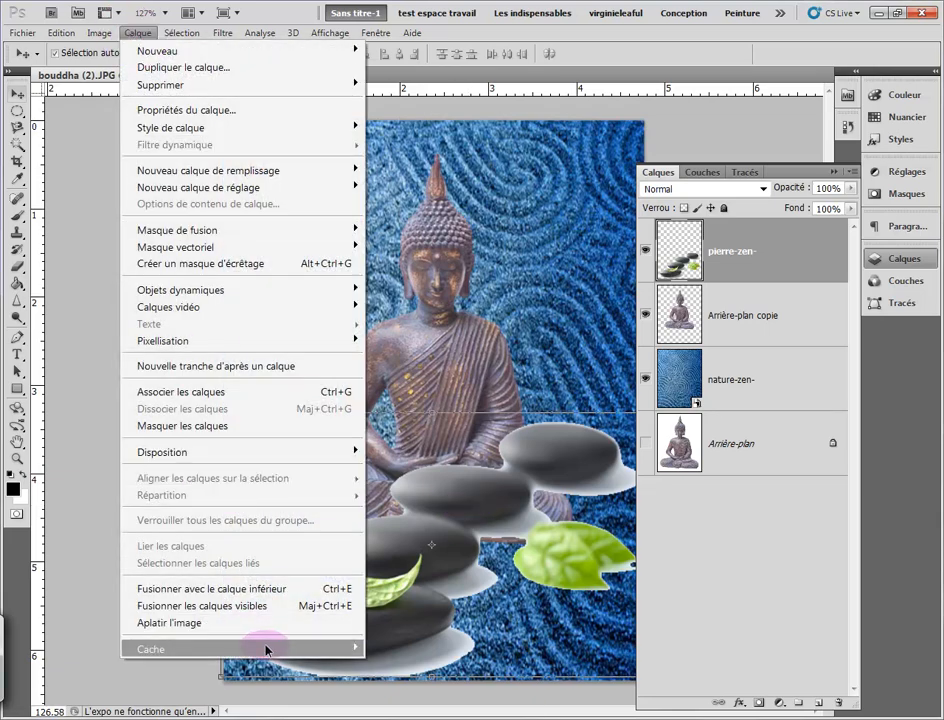
{"action": "mouse_move", "coordinate": [290, 649]}
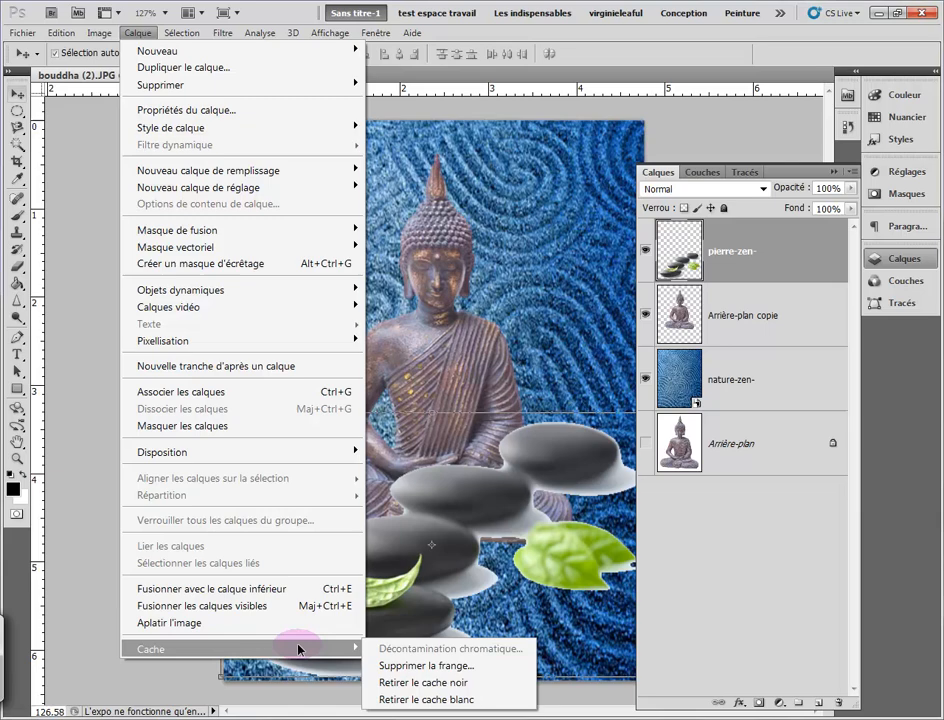
{"action": "left_click", "coordinate": [378, 668]}
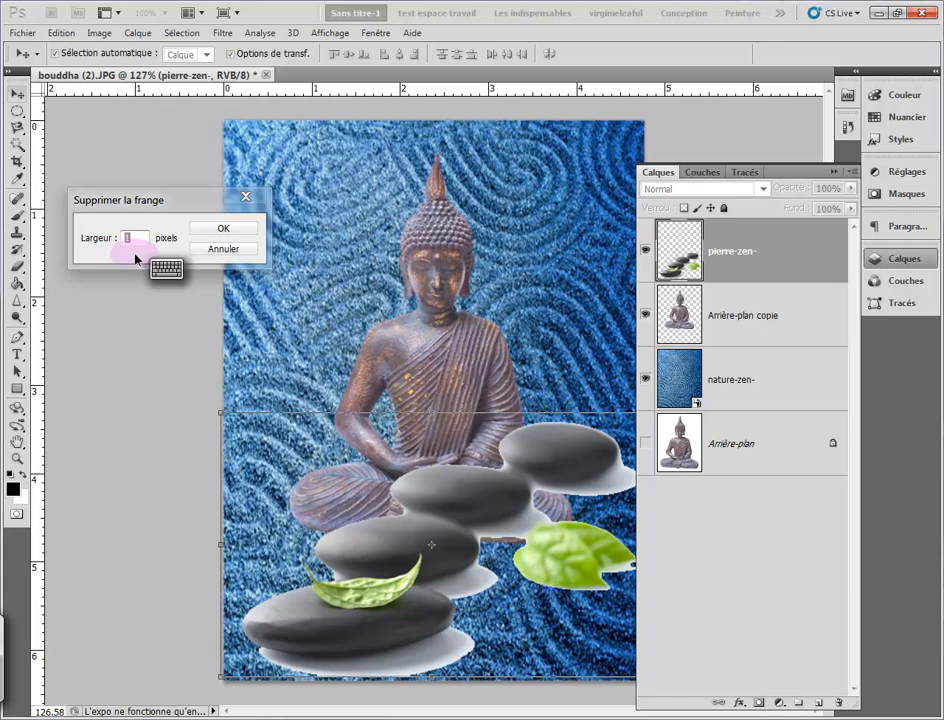
{"action": "type", "text": "2"}
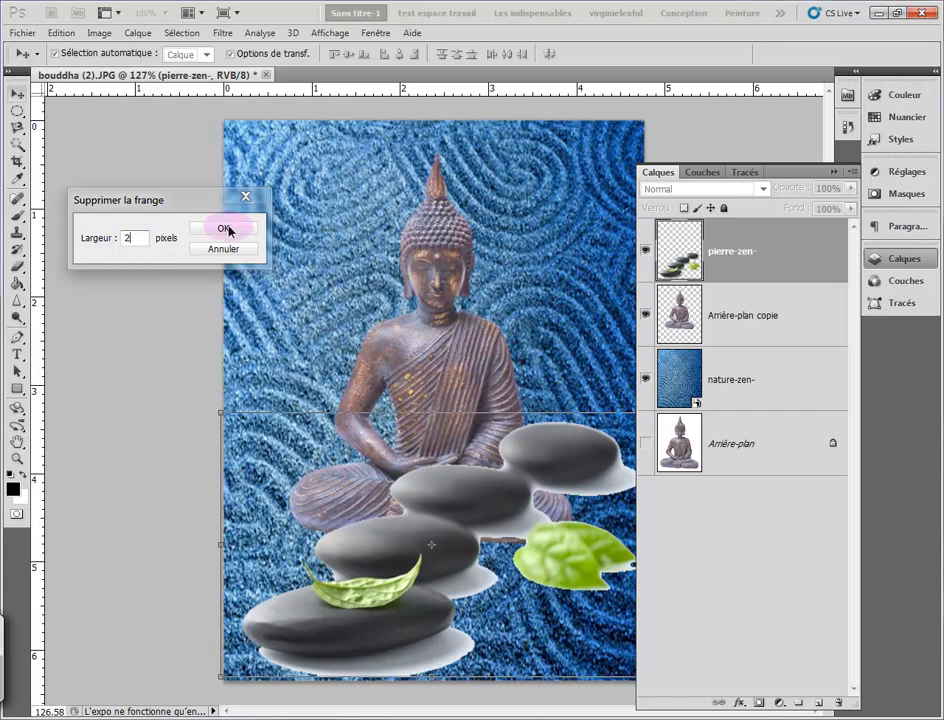
{"action": "left_click", "coordinate": [226, 229]}
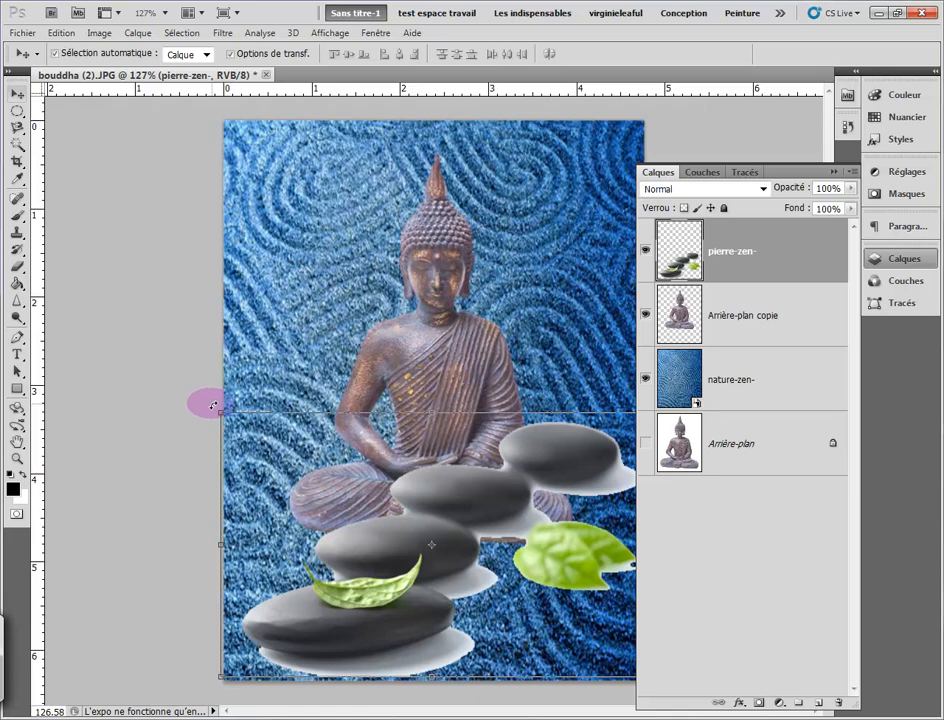
- Scale the pierre-zen- stones down to about 60% and place them in the lower-left corner of the canvas
{"action": "left_click_drag", "start_coordinate": [215, 403], "coordinate": [390, 522]}
{"action": "left_click_drag", "start_coordinate": [502, 600], "coordinate": [334, 605]}
{"action": "left_click", "coordinate": [741, 54]}
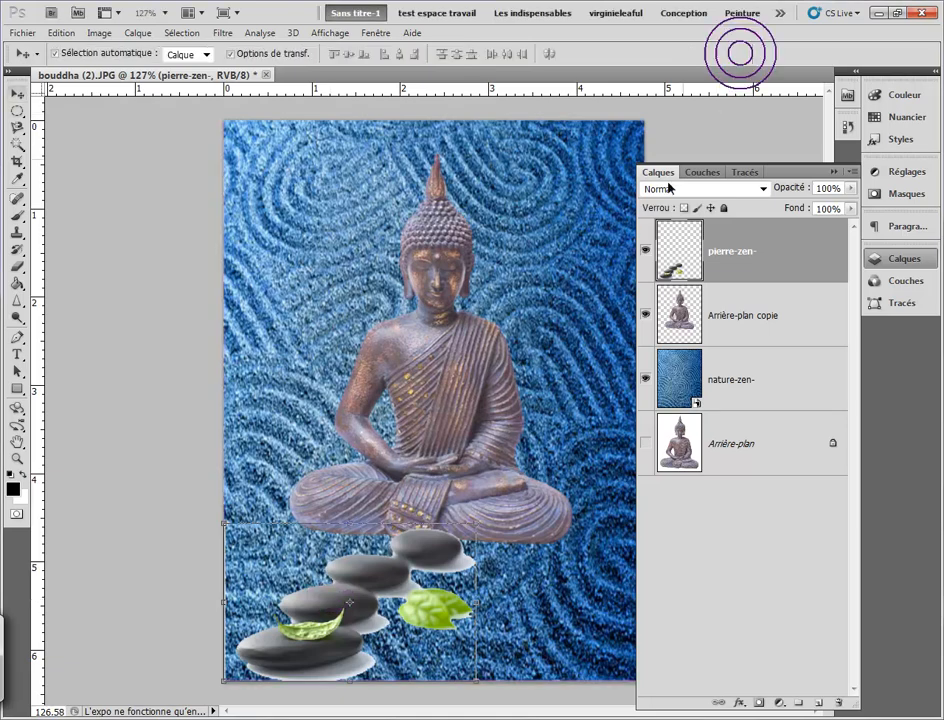
- Move the Buddha slightly upward so it sits above the stones, and reselect the pierre-zen- layer
{"action": "left_click", "coordinate": [431, 389]}
{"action": "mouse_move", "coordinate": [430, 390]}
{"action": "left_mouse_down"}
{"action": "mouse_move", "coordinate": [422, 355]}
{"action": "mouse_move", "coordinate": [430, 374]}
{"action": "left_mouse_up"}
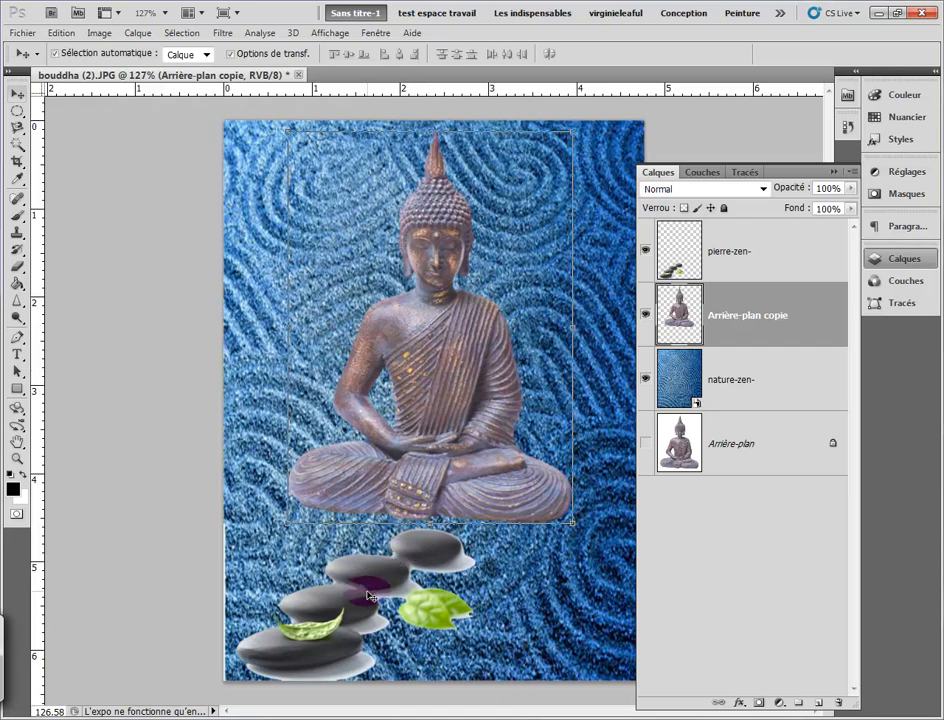
{"action": "left_click_drag", "start_coordinate": [368, 583], "coordinate": [367, 574]}
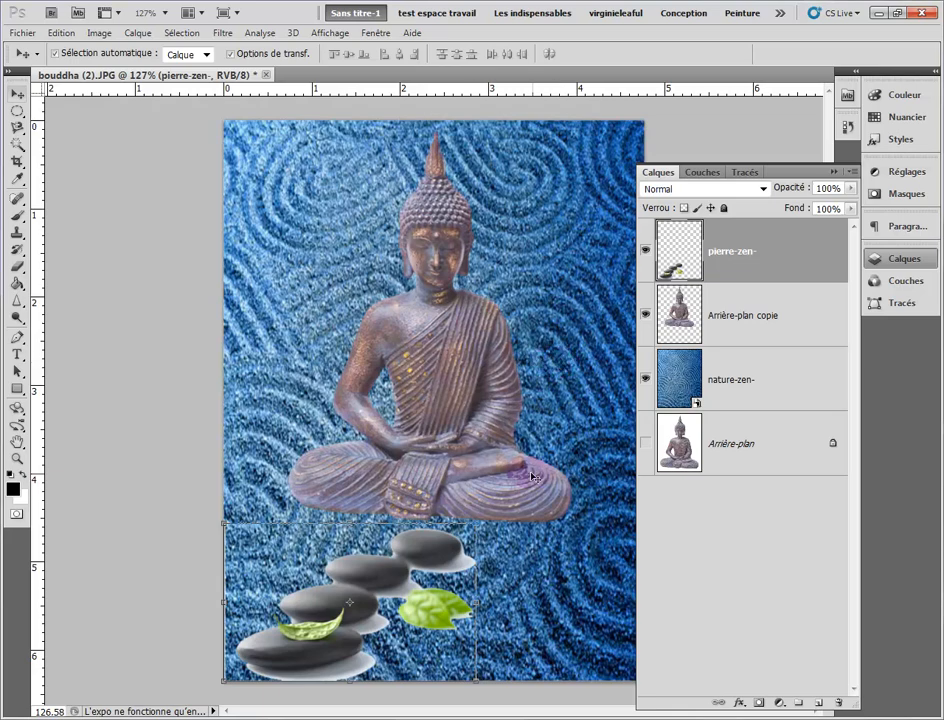
- Set up a Halo render filter on nature-zen- with 189% brightness and its centre slightly above the middle of the image
{"action": "left_click", "coordinate": [718, 383]}
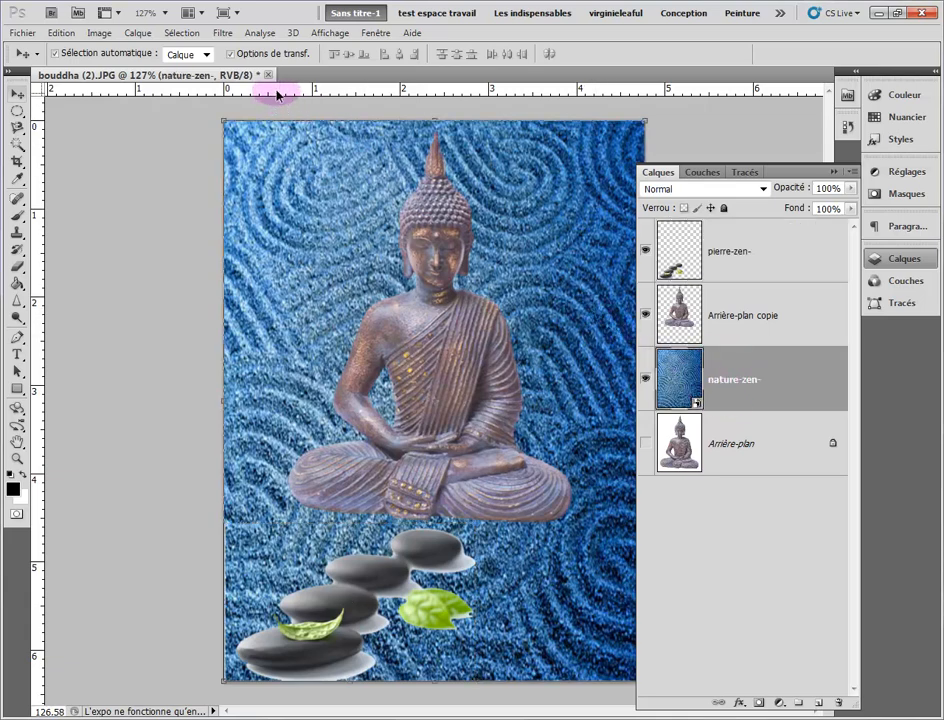
{"action": "left_click", "coordinate": [222, 34]}
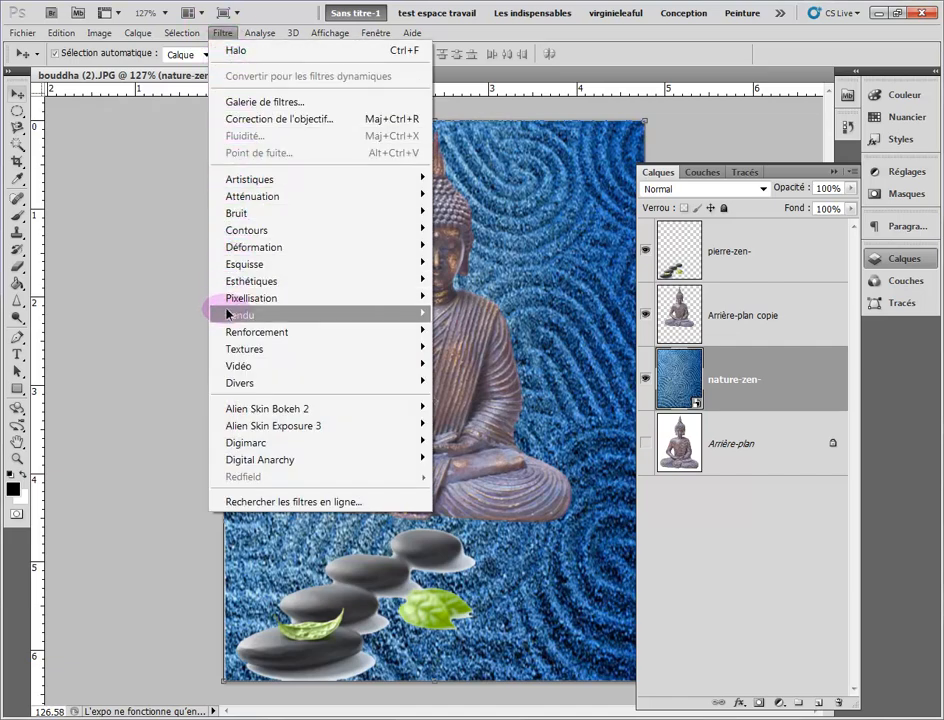
{"action": "mouse_move", "coordinate": [227, 316]}
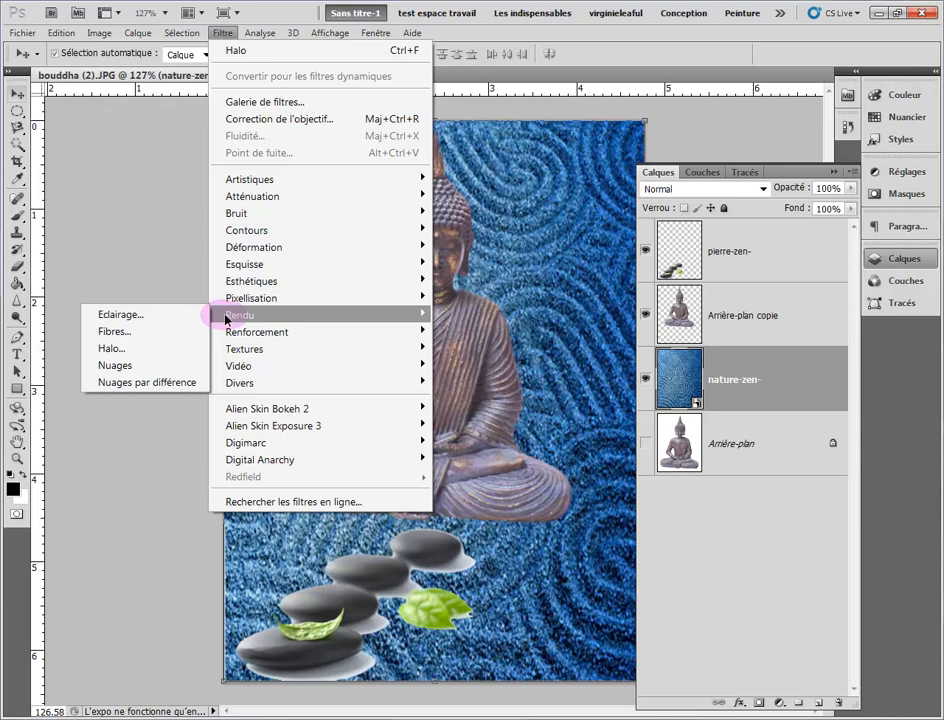
{"action": "left_click", "coordinate": [168, 355]}
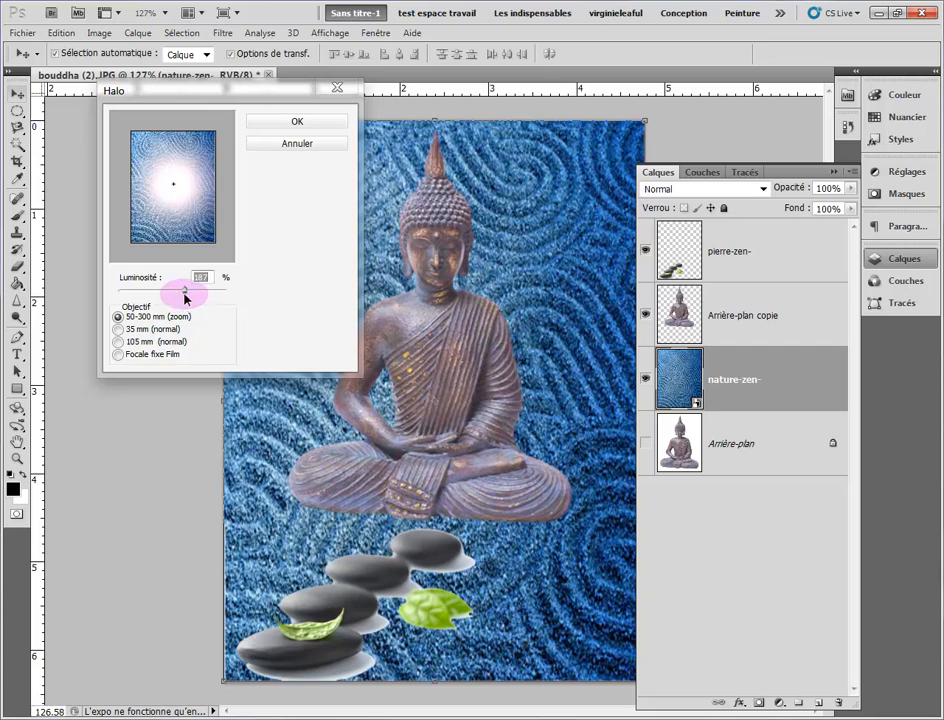
{"action": "left_click", "coordinate": [118, 342]}
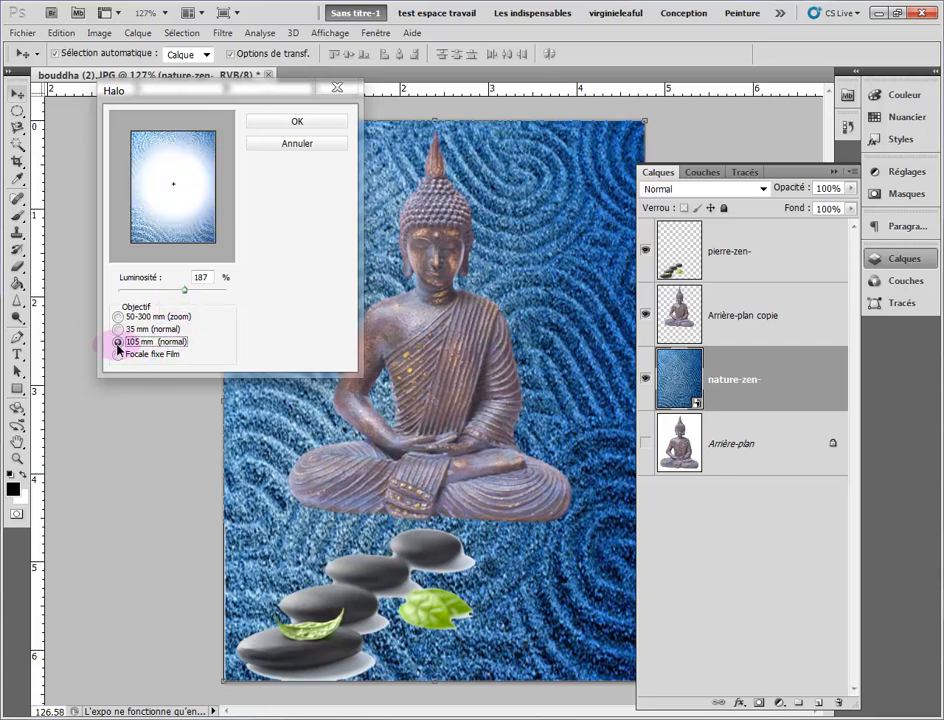
{"action": "left_click", "coordinate": [118, 329]}
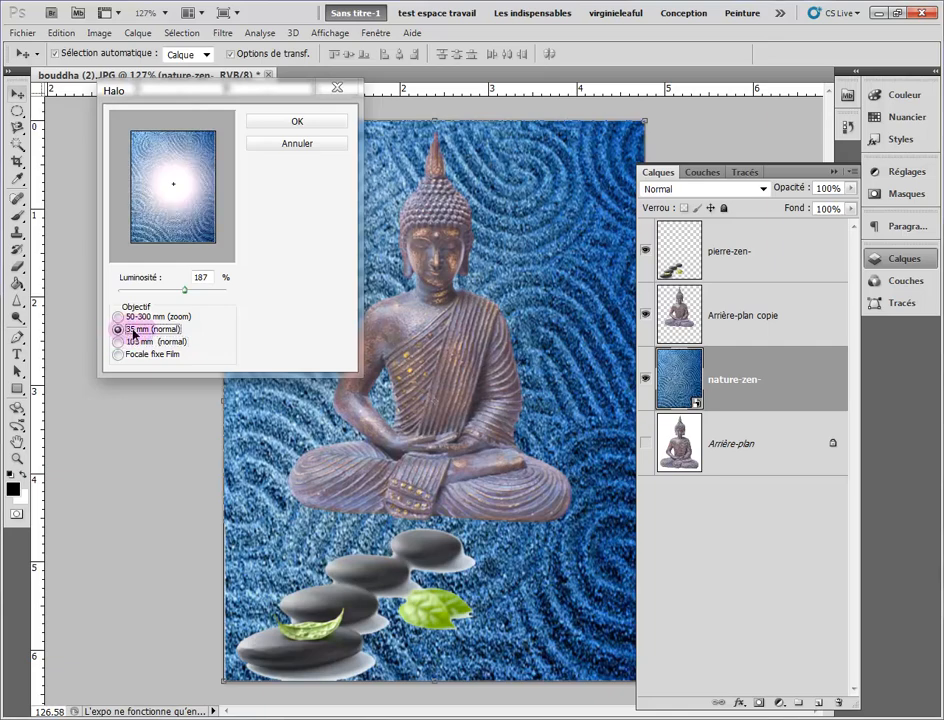
{"action": "left_click", "coordinate": [185, 291]}
{"action": "left_click_drag", "start_coordinate": [185, 291], "coordinate": [187, 291]}
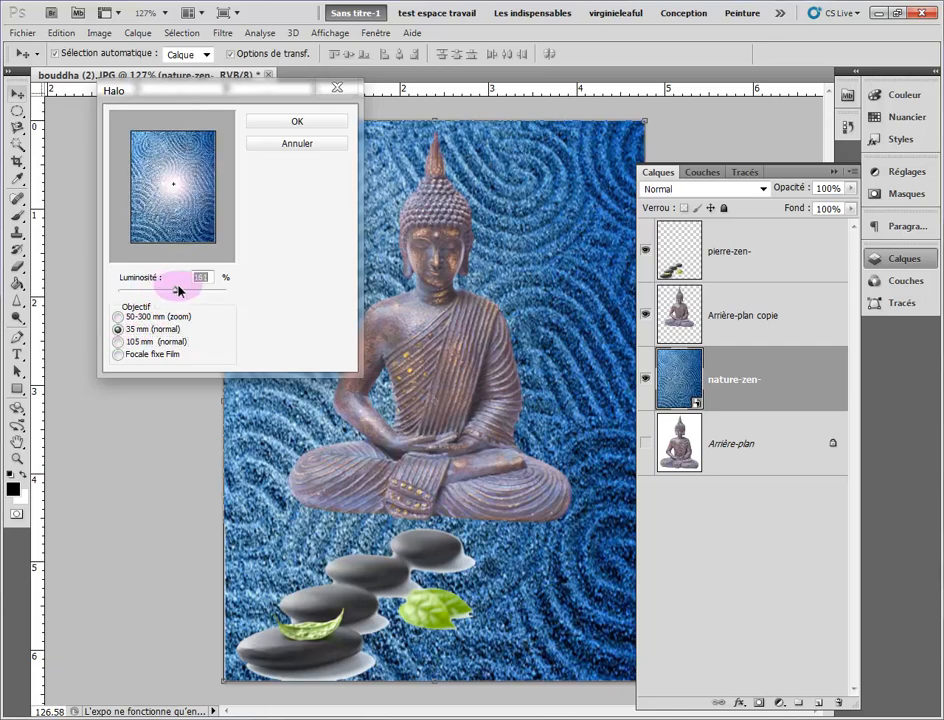
{"action": "left_click", "coordinate": [174, 186]}
{"action": "mouse_move", "coordinate": [174, 188]}
{"action": "left_mouse_down"}
{"action": "mouse_move", "coordinate": [137, 196]}
{"action": "mouse_move", "coordinate": [188, 162]}
{"action": "mouse_move", "coordinate": [160, 204]}
{"action": "mouse_move", "coordinate": [189, 220]}
{"action": "mouse_move", "coordinate": [172, 204]}
{"action": "mouse_move", "coordinate": [174, 185]}
{"action": "left_mouse_up"}
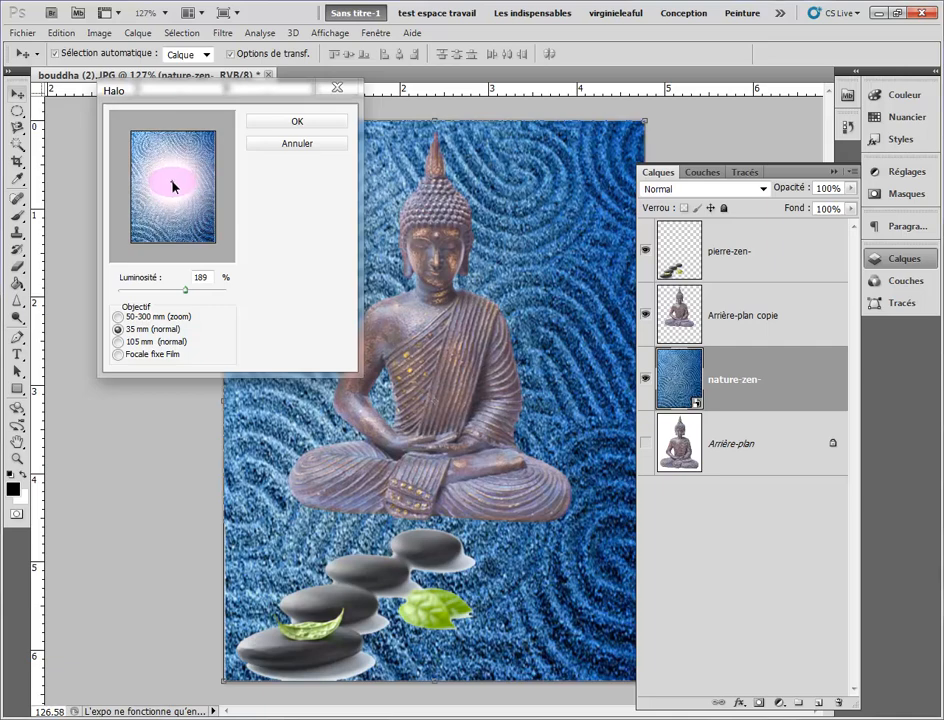
- Compare the Halo lens types and apply the filter with the 50-300 mm (zoom) lens
{"action": "left_click", "coordinate": [119, 342]}
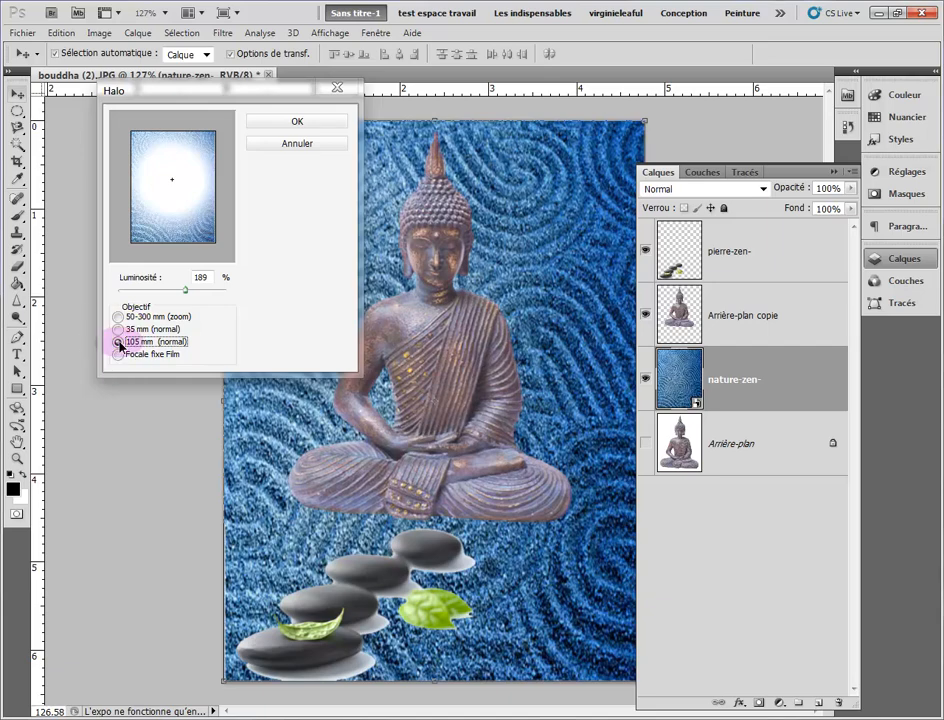
{"action": "left_click", "coordinate": [118, 316]}
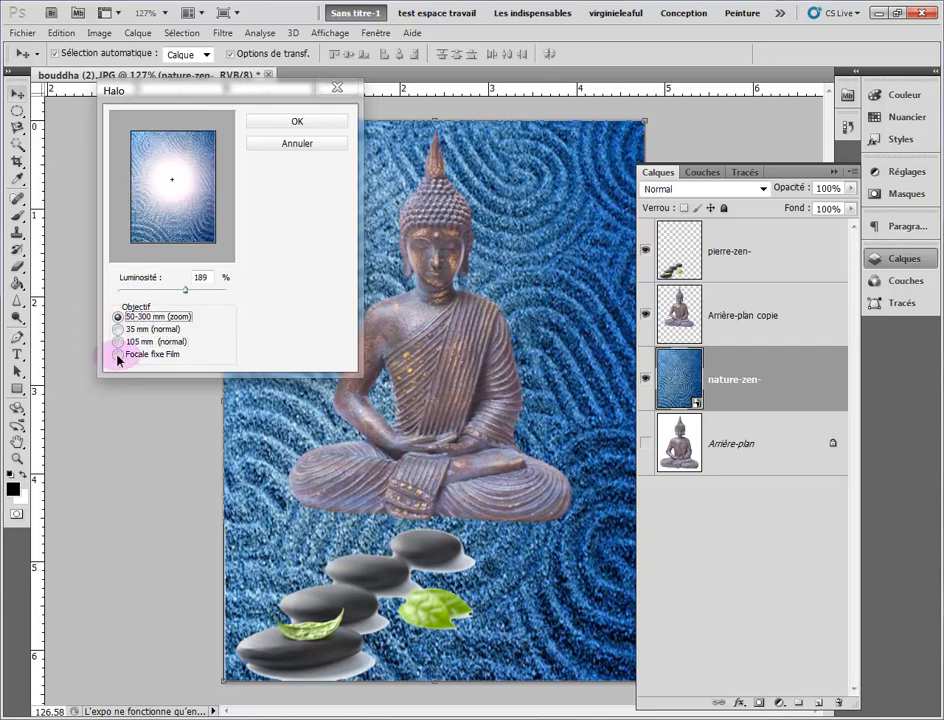
{"action": "left_click", "coordinate": [117, 356]}
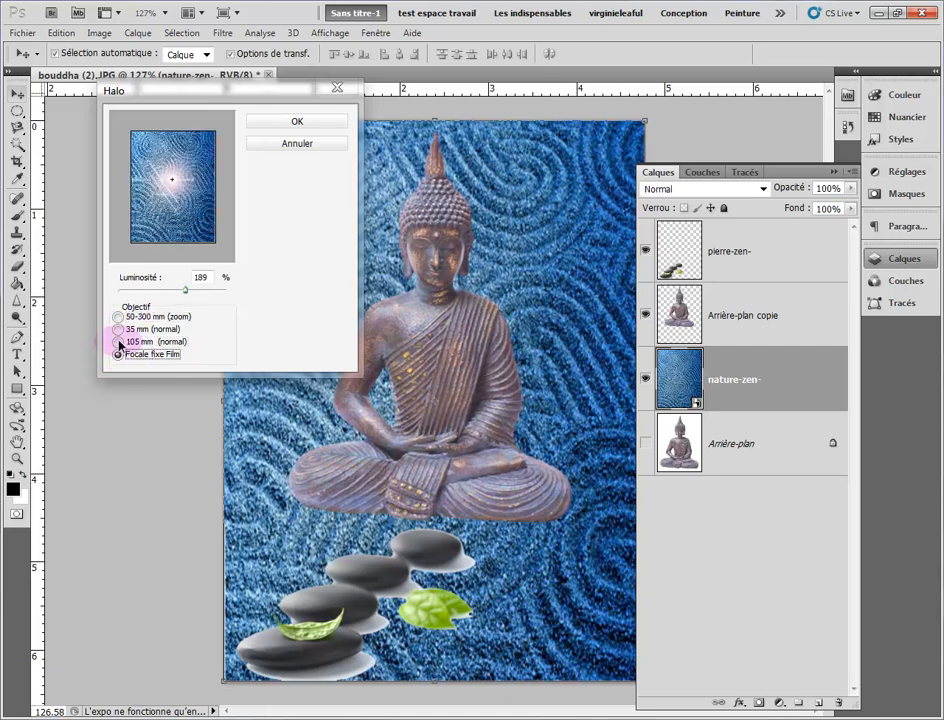
{"action": "left_click", "coordinate": [118, 329]}
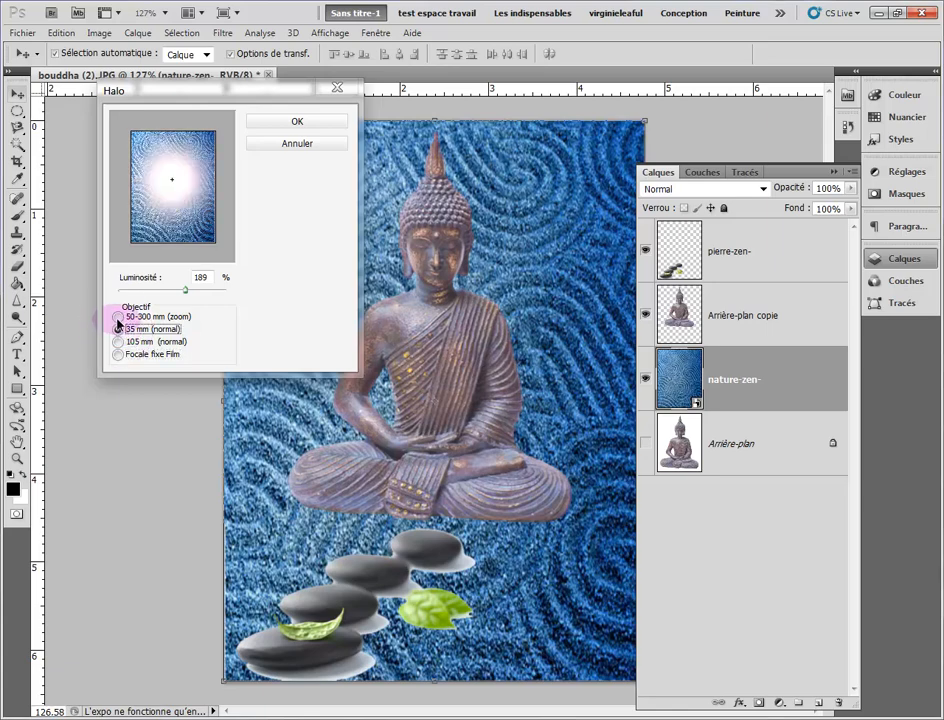
{"action": "left_click", "coordinate": [117, 317]}
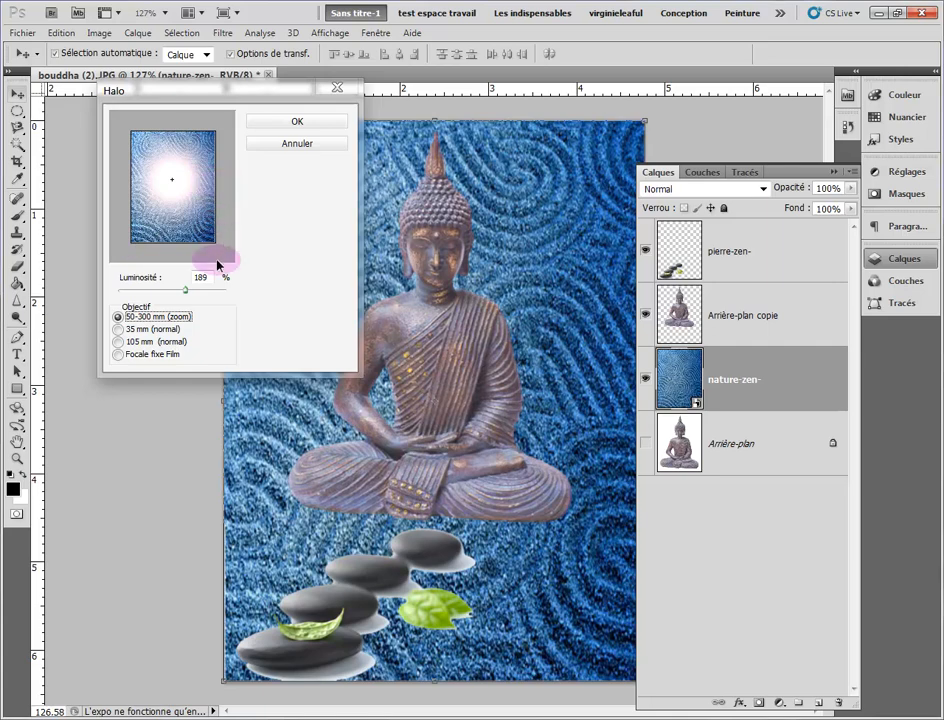
{"action": "left_click", "coordinate": [293, 123]}
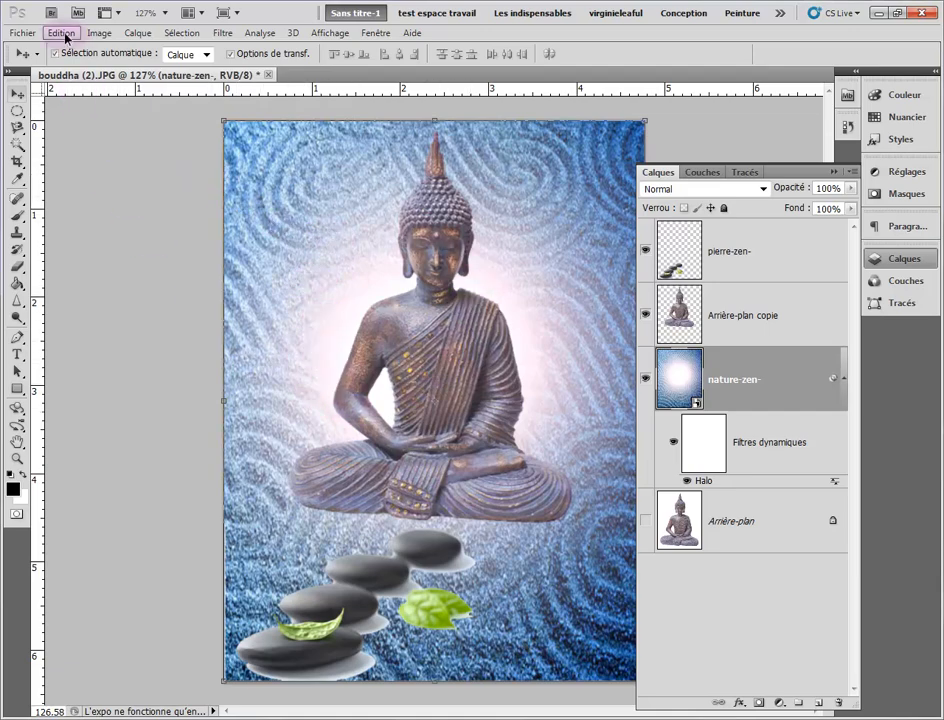
{"action": "left_click", "coordinate": [62, 33]}
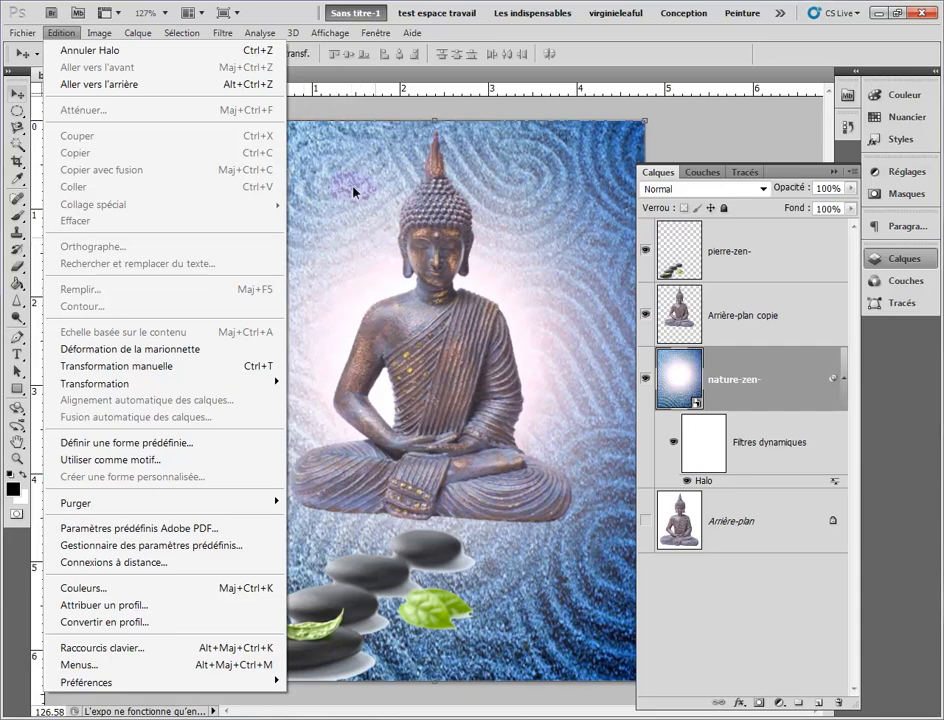
{"action": "mouse_move", "coordinate": [233, 37]}
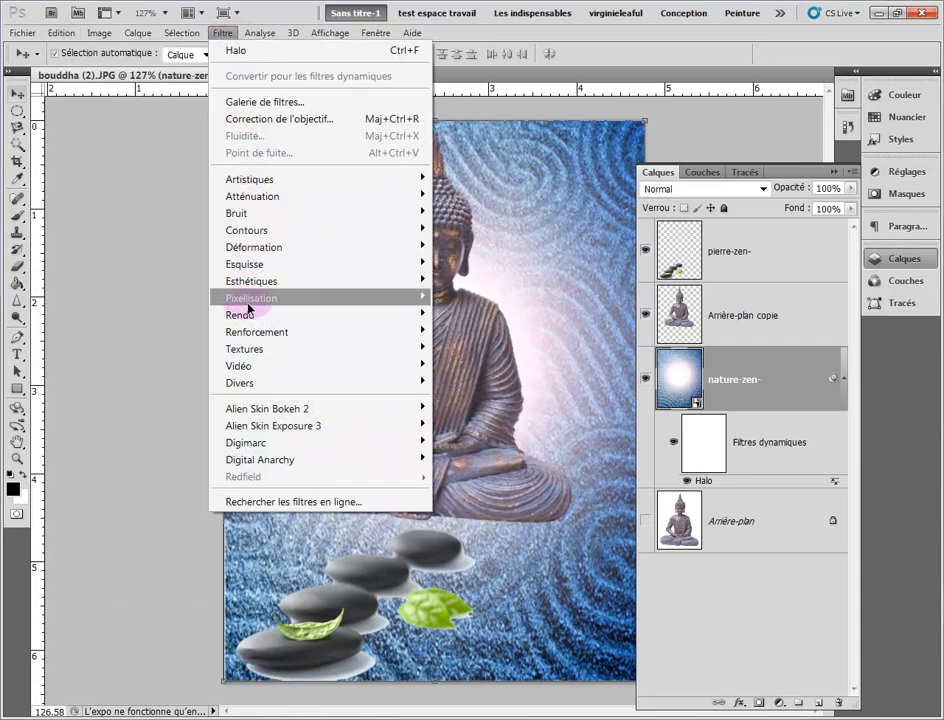
{"action": "mouse_move", "coordinate": [246, 315]}
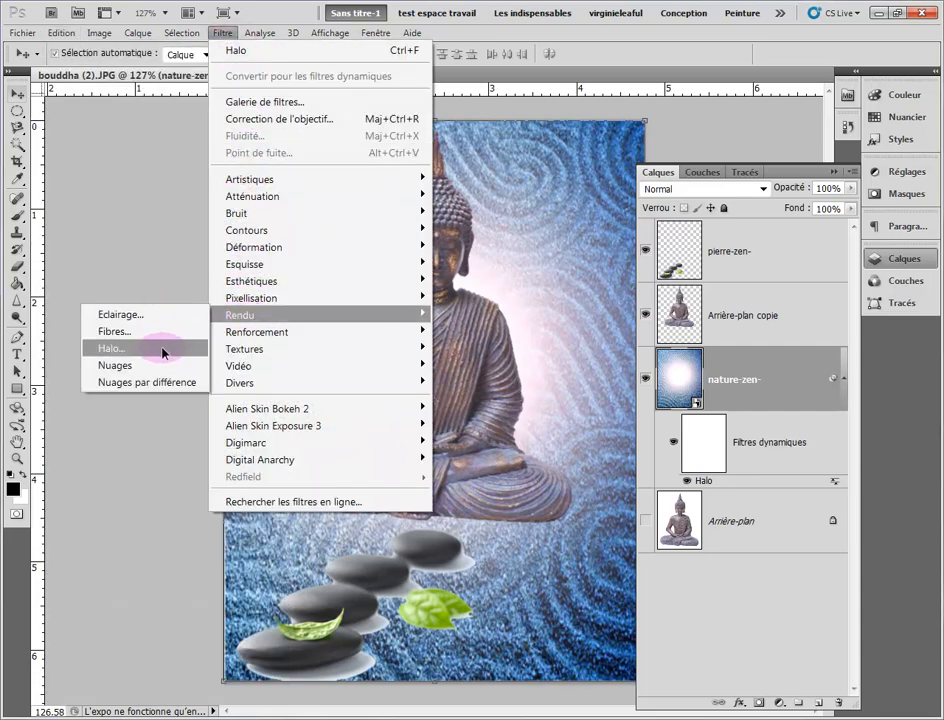
{"action": "left_click", "coordinate": [163, 356]}
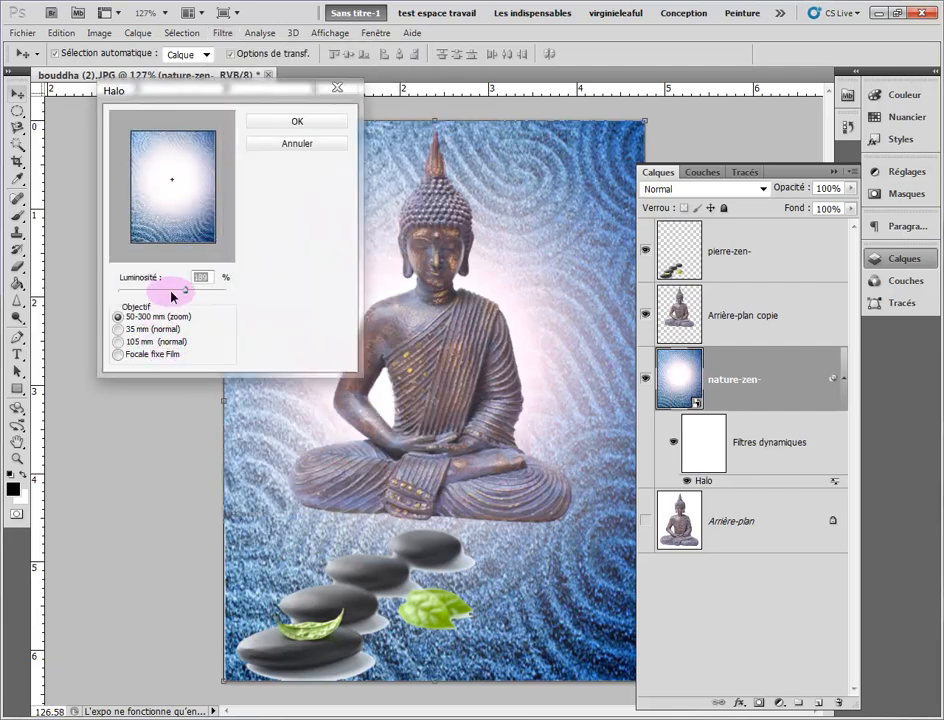
{"action": "key", "text": "Return"}
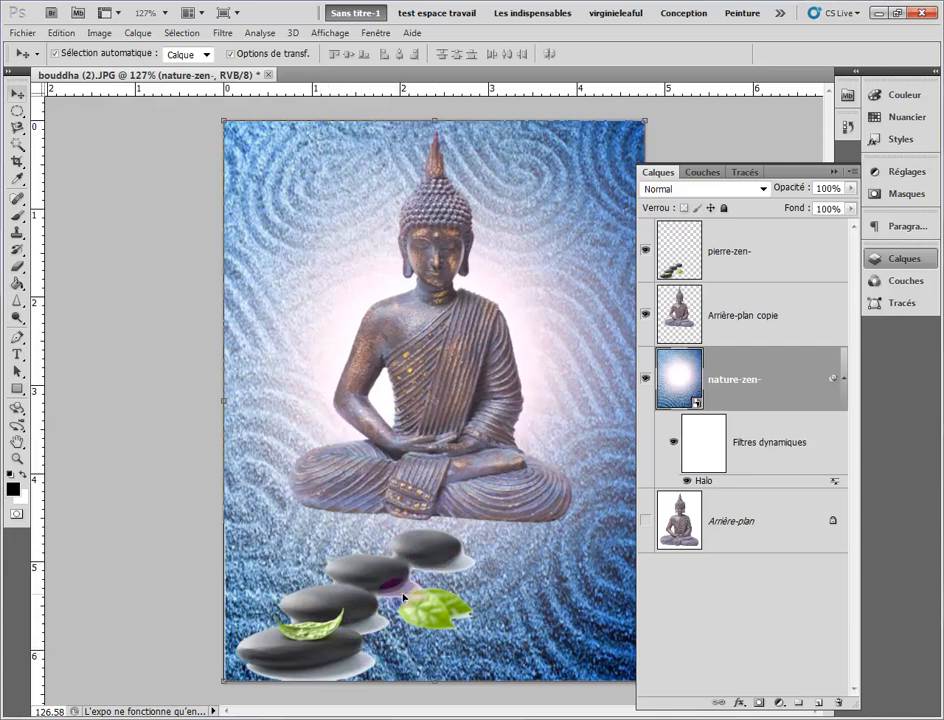
- Move the pierre-zen- layer beneath Arrière-plan copie in the layer order
{"action": "left_click", "coordinate": [730, 254]}
{"action": "left_click_drag", "start_coordinate": [730, 254], "coordinate": [731, 337]}
{"action": "left_click_drag", "start_coordinate": [364, 569], "coordinate": [385, 597]}
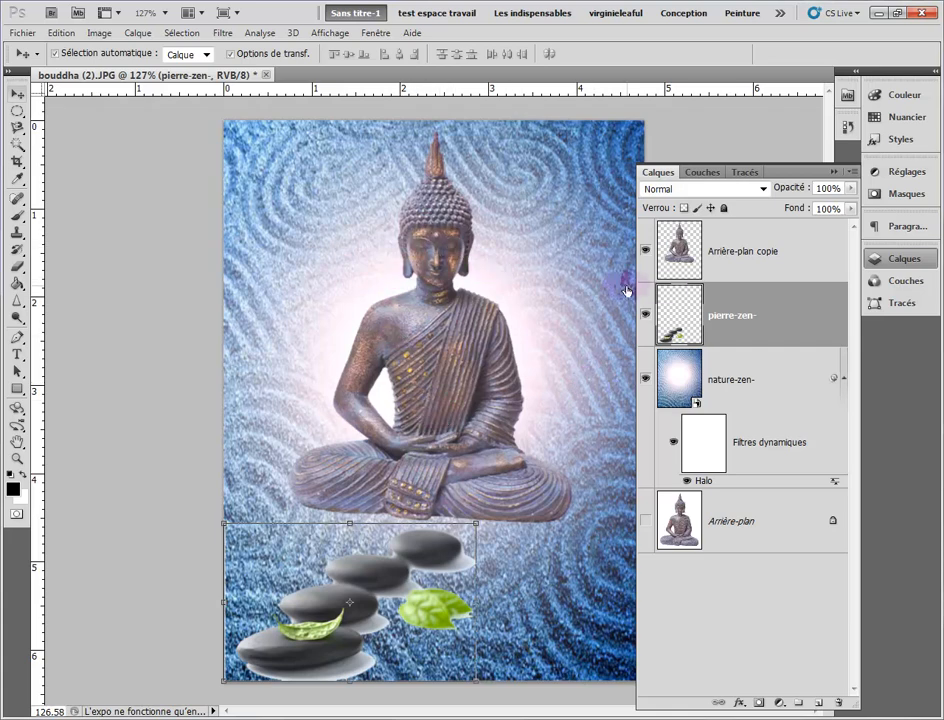
- Add a Teinte/Saturation adjustment layer above Arrière-plan copie and colorize with Redéfinir, Teinte 169, Saturation 45 and Luminosité +12
{"action": "left_click", "coordinate": [735, 255]}
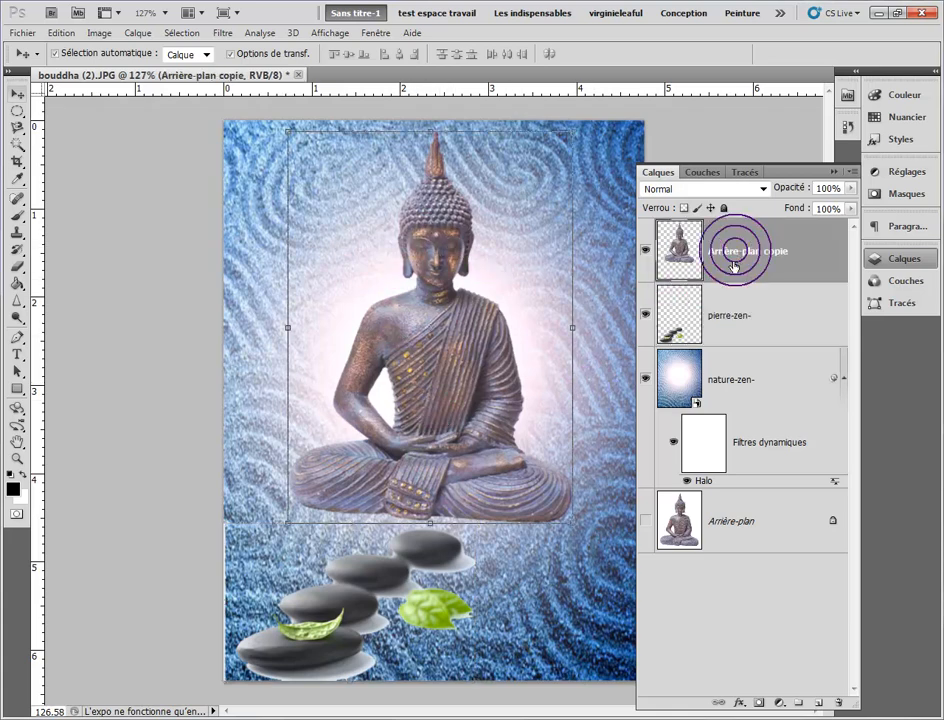
{"action": "left_click", "coordinate": [778, 705]}
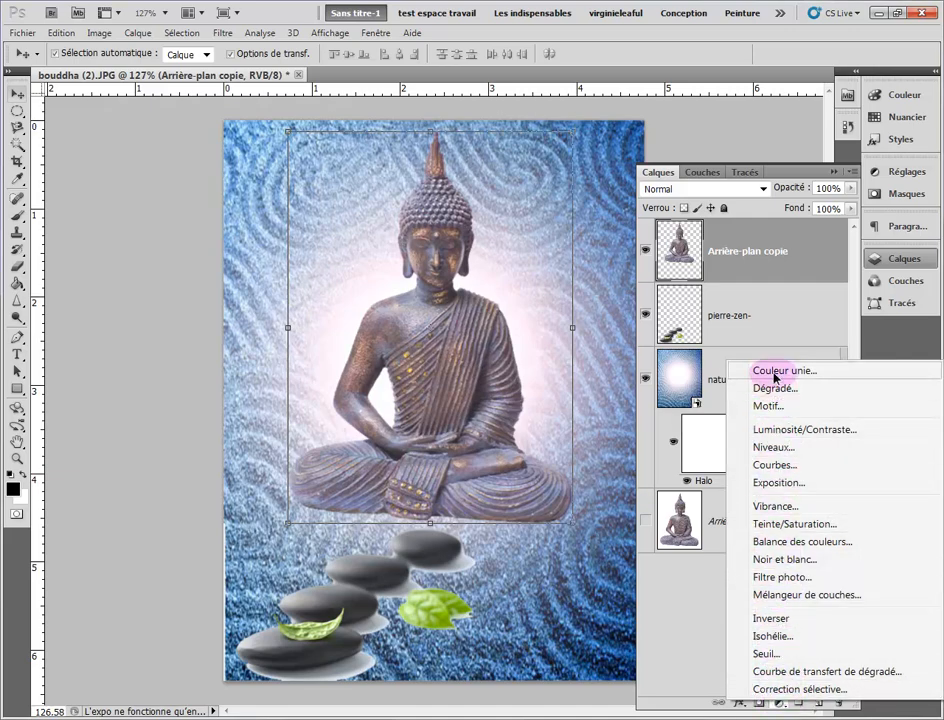
{"action": "left_click", "coordinate": [770, 524]}
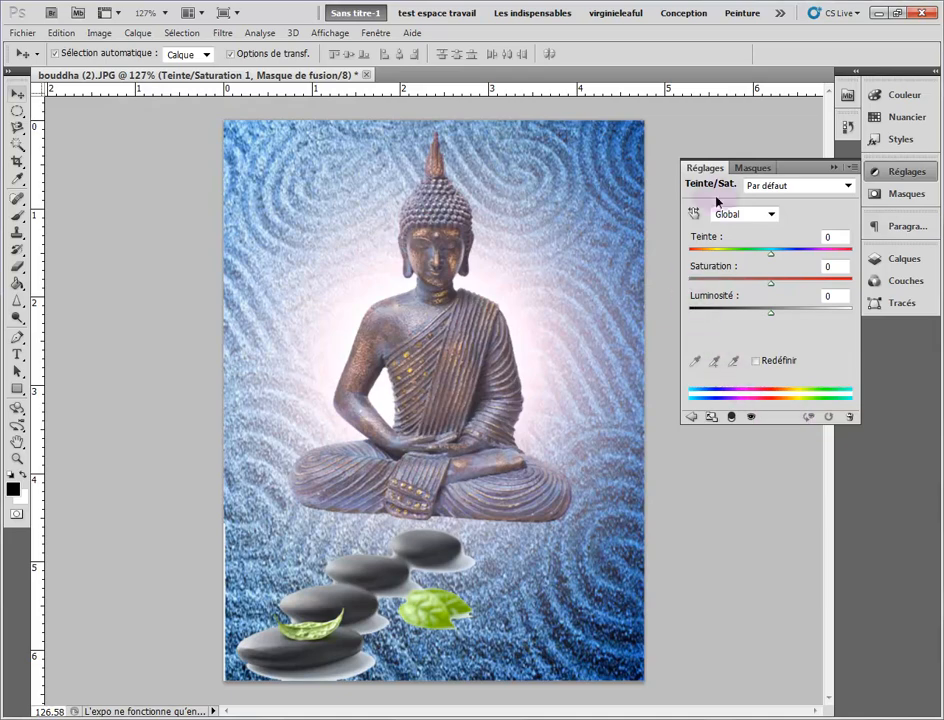
{"action": "left_click", "coordinate": [756, 362]}
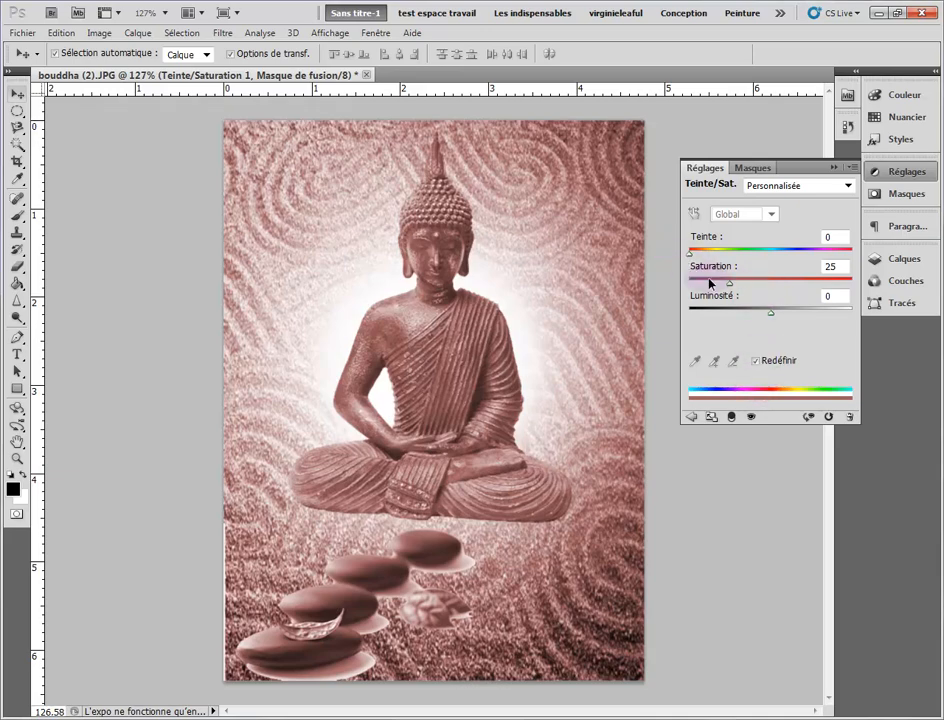
{"action": "left_click_drag", "start_coordinate": [731, 288], "coordinate": [780, 314]}
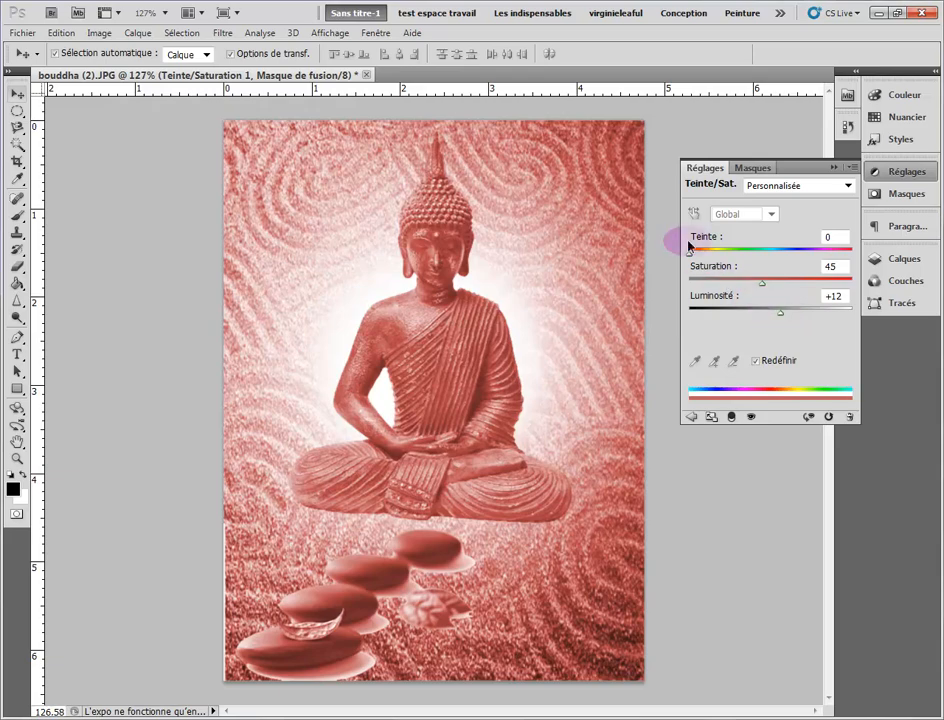
{"action": "left_click_drag", "start_coordinate": [689, 257], "coordinate": [770, 264]}
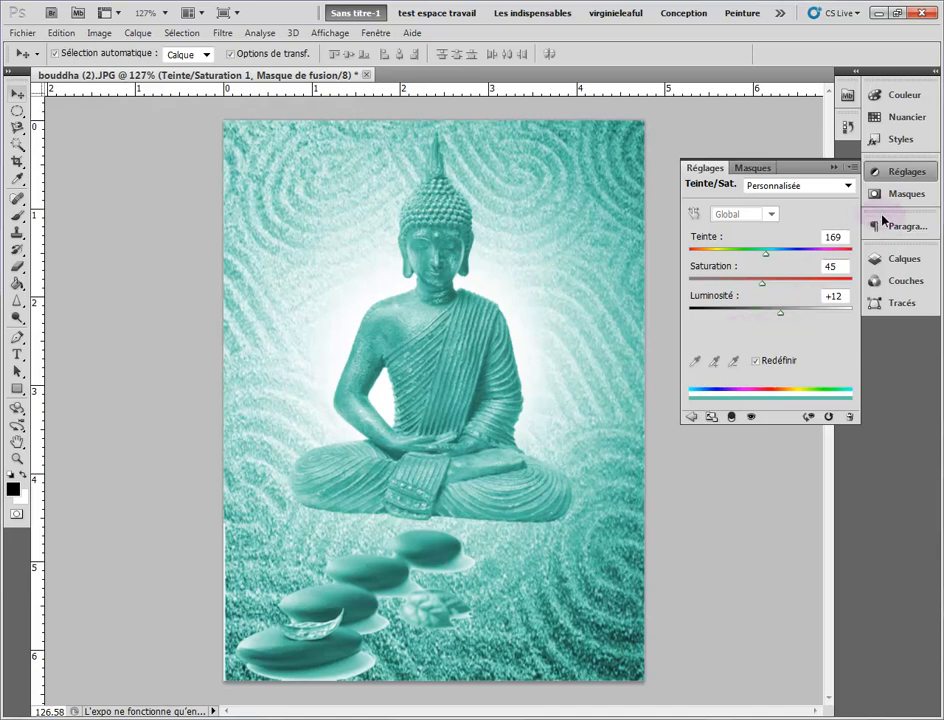
- Clip the Teinte/Saturation adjustment layer to Arrière-plan copie, and release the clipping mask again
{"action": "left_click", "coordinate": [886, 259]}
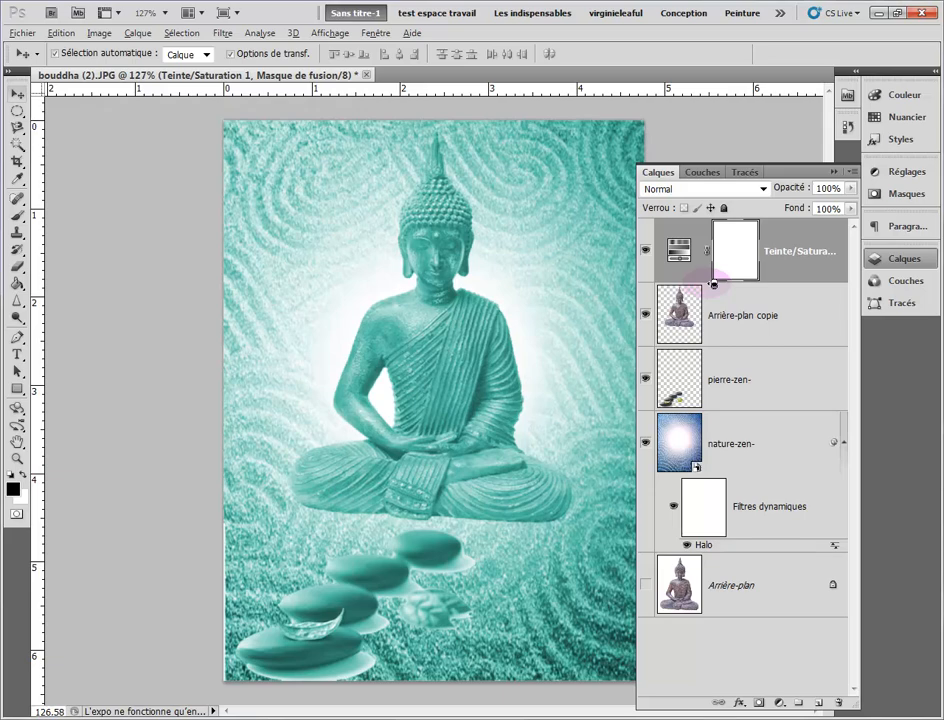
{"action": "left_click", "coordinate": [713, 285], "text": "alt"}
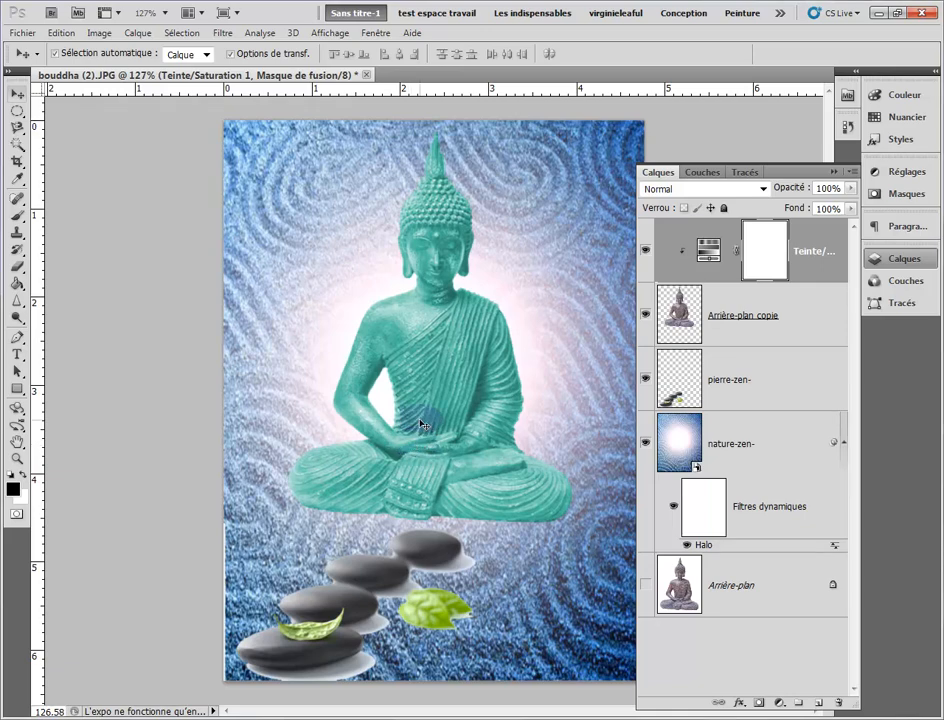
{"action": "key", "text": "ctrl+alt+g"}
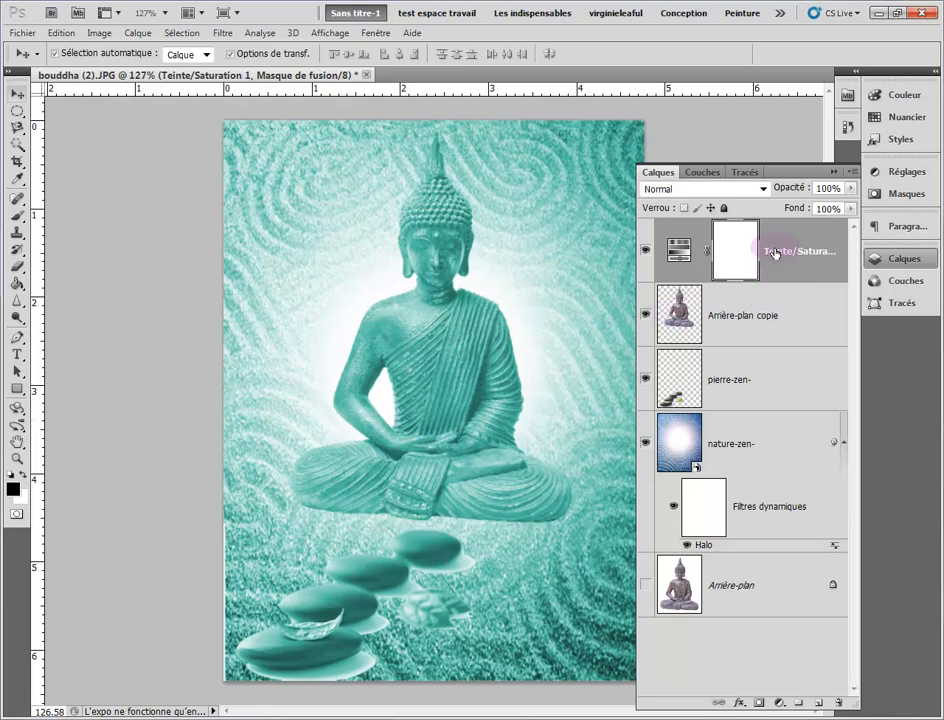
- Turn off Redéfinir in the Teinte/Saturation adjustment and set its Teinte to -102
{"action": "double_click", "coordinate": [679, 253]}
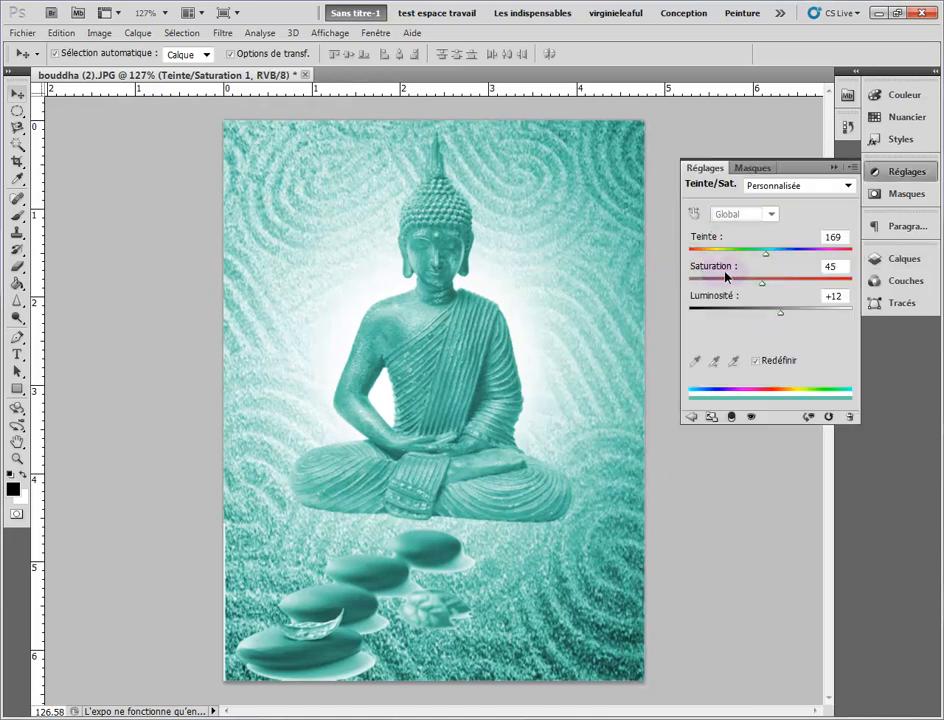
{"action": "left_click", "coordinate": [756, 362]}
{"action": "left_click", "coordinate": [756, 362]}
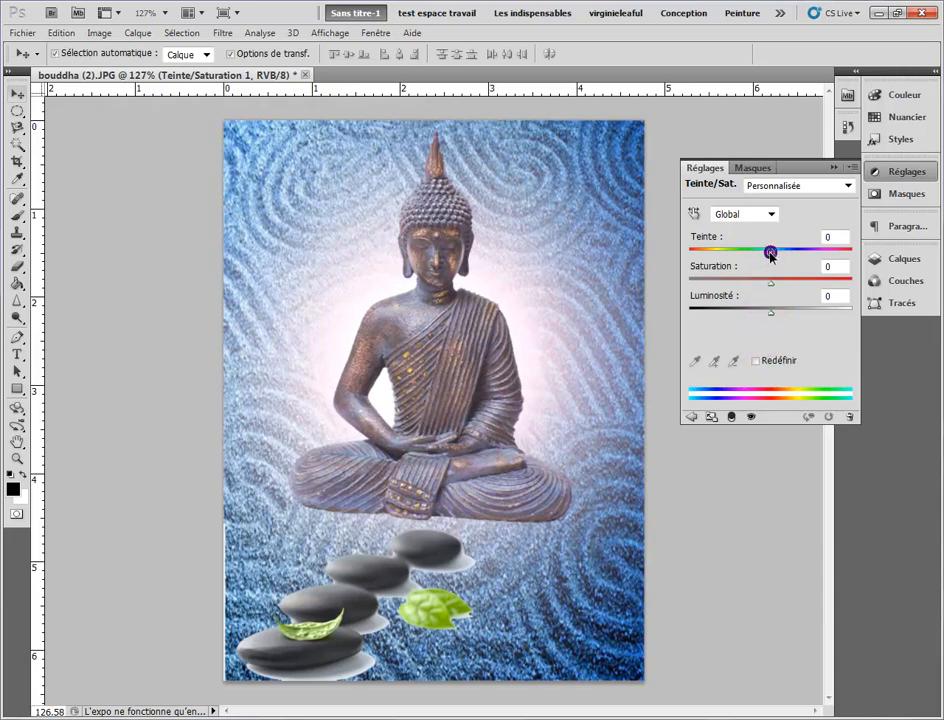
{"action": "left_click_drag", "start_coordinate": [770, 257], "coordinate": [723, 253]}
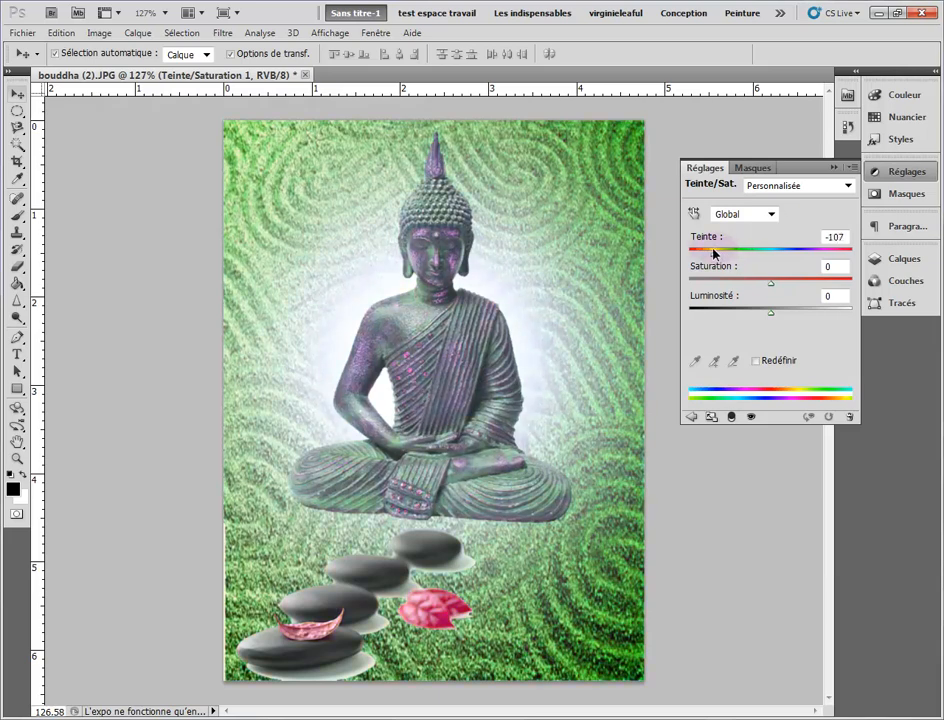
{"action": "mouse_move", "coordinate": [713, 253]}
{"action": "left_mouse_down"}
{"action": "mouse_move", "coordinate": [721, 266]}
{"action": "mouse_move", "coordinate": [763, 259]}
{"action": "mouse_move", "coordinate": [714, 259]}
{"action": "mouse_move", "coordinate": [839, 268]}
{"action": "mouse_move", "coordinate": [716, 265]}
{"action": "left_mouse_up"}
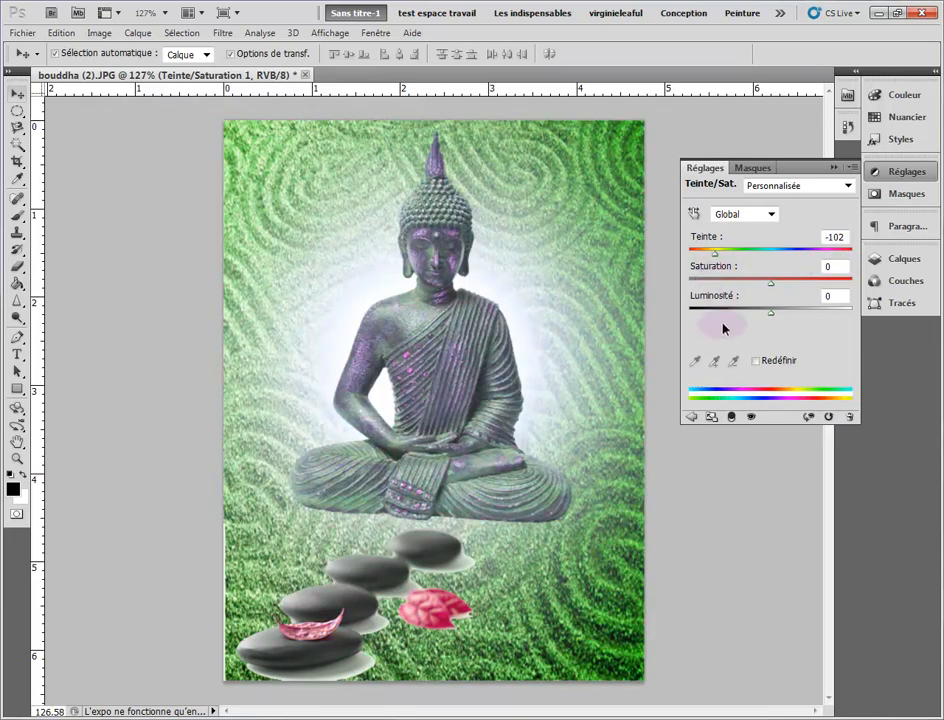
- Try limiting the new hue shift to the Buddha with a clipping mask on Arrière-plan copie, and undo it
{"action": "left_click", "coordinate": [897, 262]}
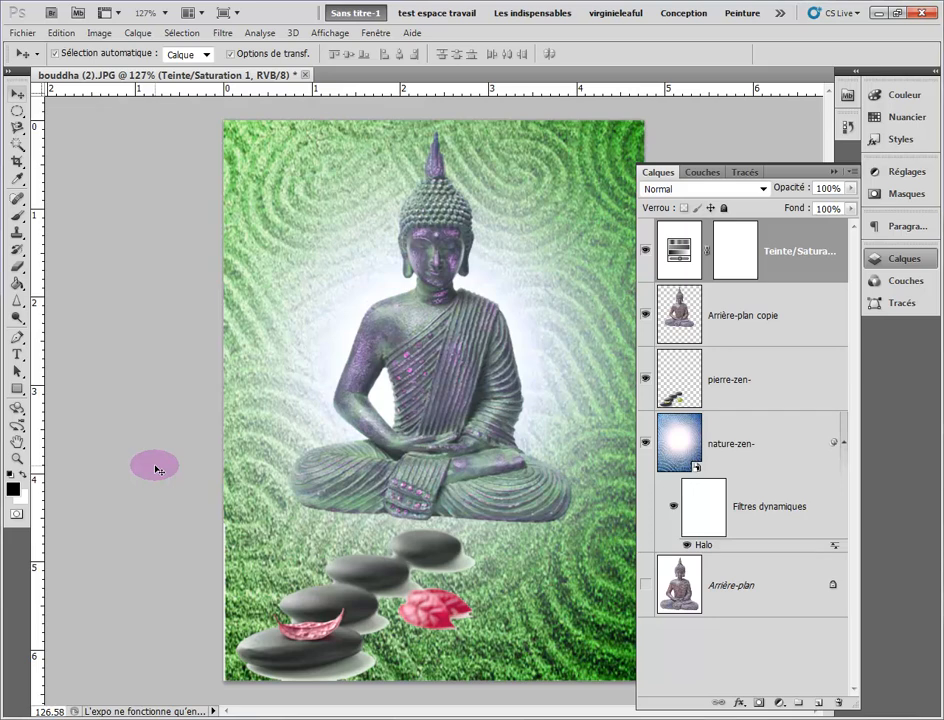
{"action": "left_click", "coordinate": [712, 285], "text": "alt"}
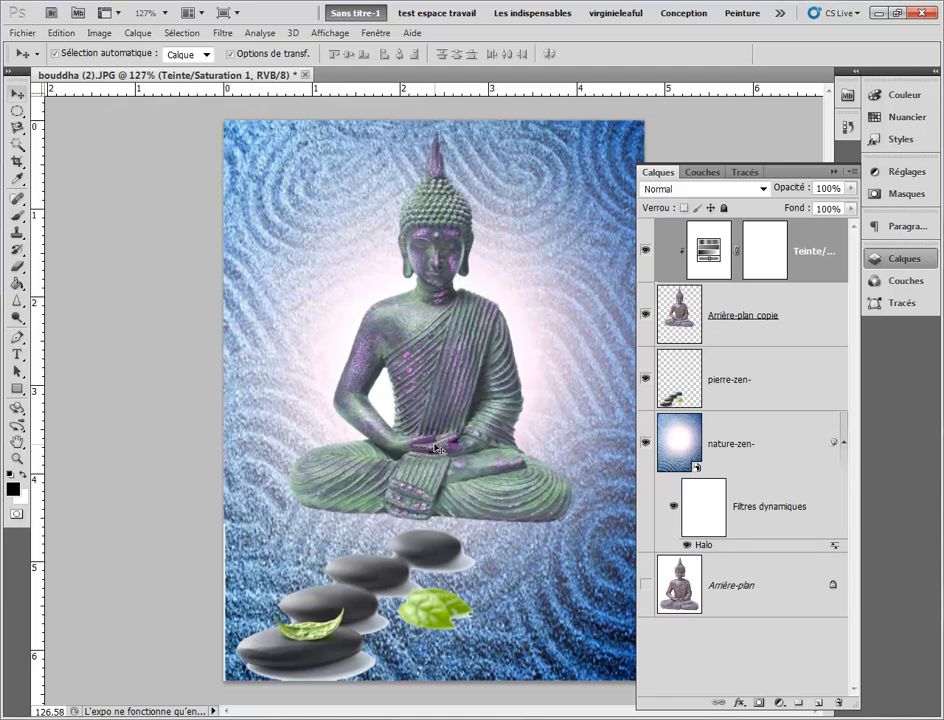
{"action": "key", "text": "ctrl+z"}
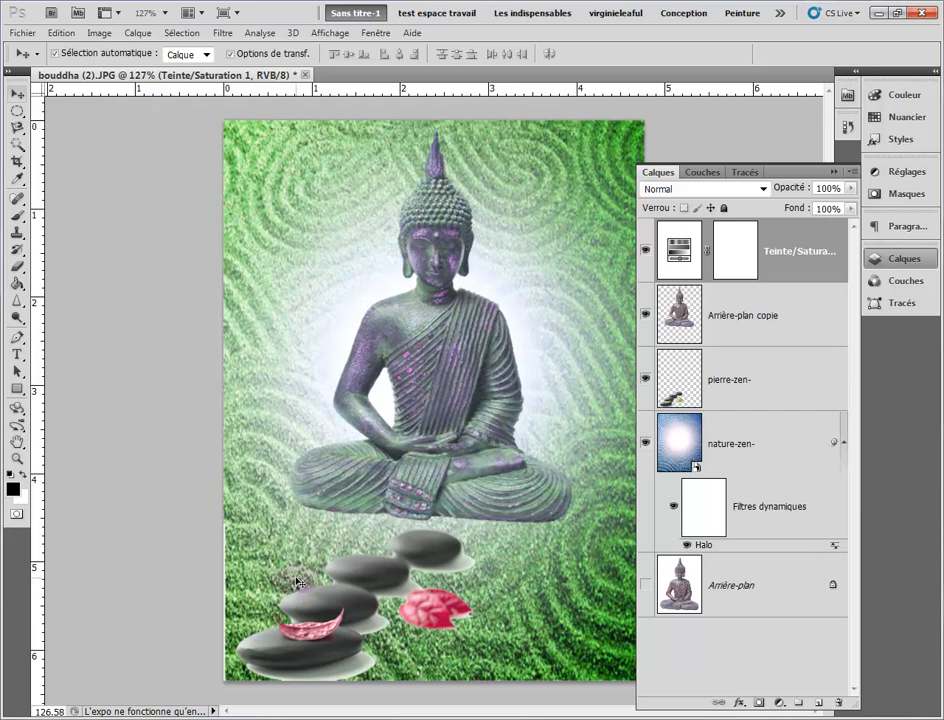
- Switch to the browser to view the YouTube tutorial playlists and the Facebook profile, and return to Photoshop for an unobstructed view of the montage
{"action": "left_click", "coordinate": [158, 663]}
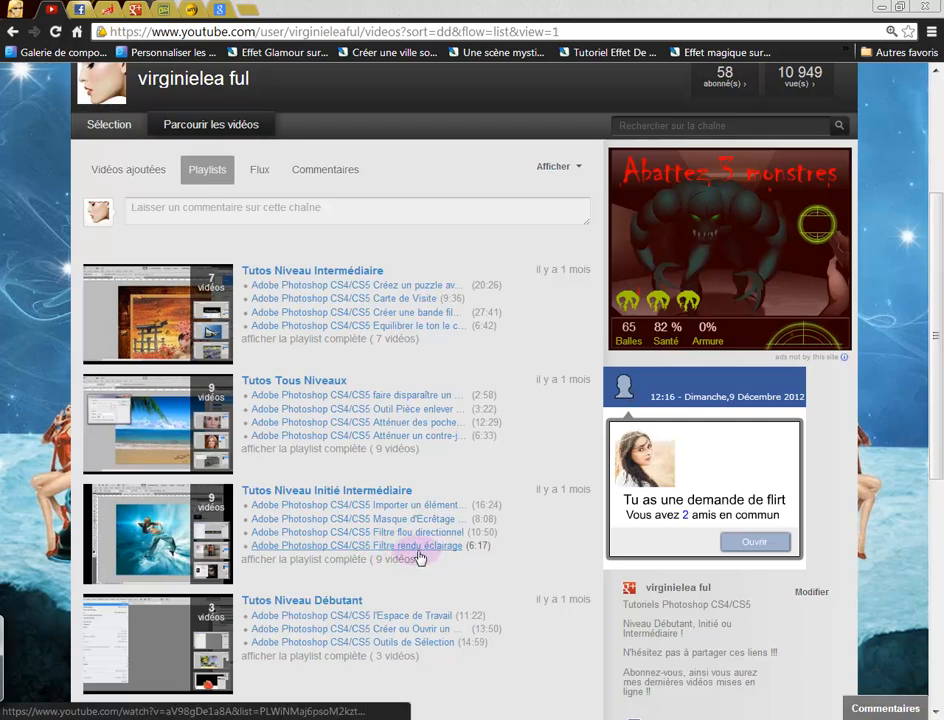
{"action": "left_click", "coordinate": [83, 12]}
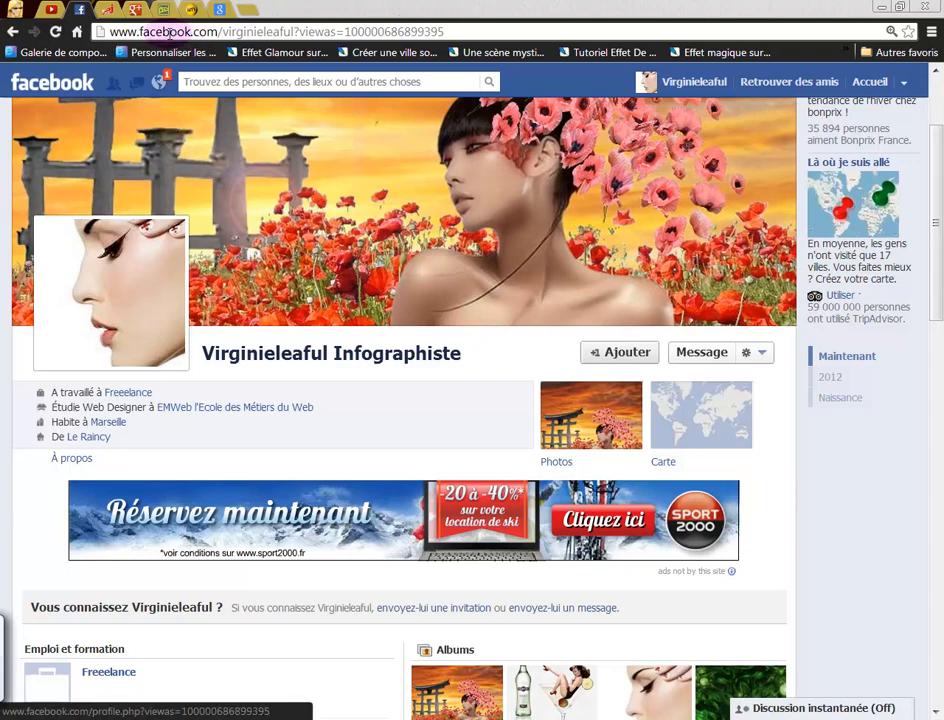
{"action": "left_click", "coordinate": [52, 12]}
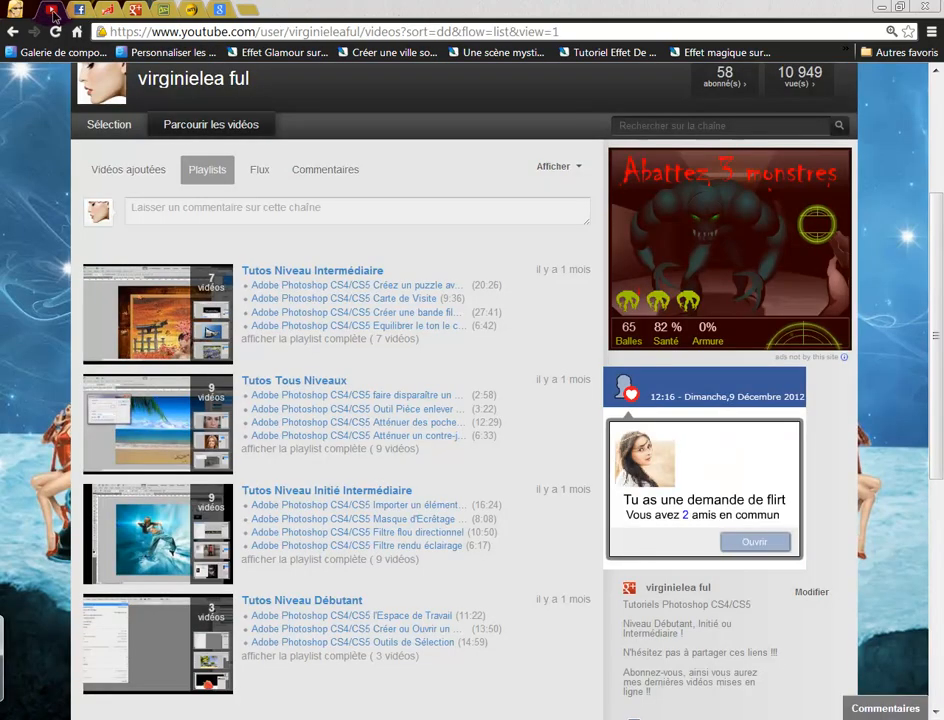
{"action": "left_click", "coordinate": [243, 718]}
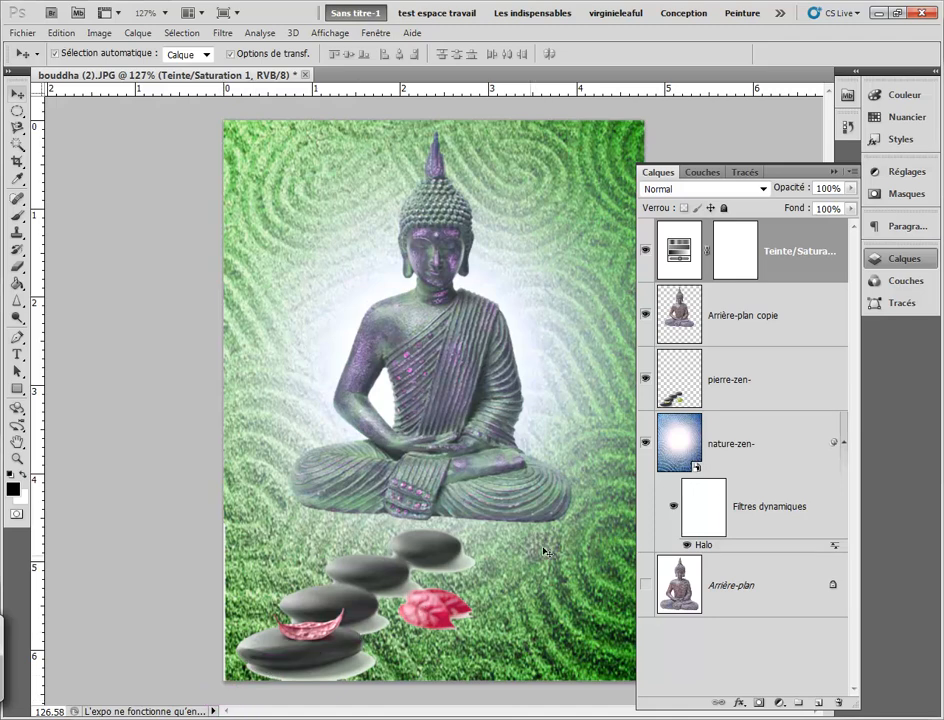
{"action": "left_click", "coordinate": [836, 175]}
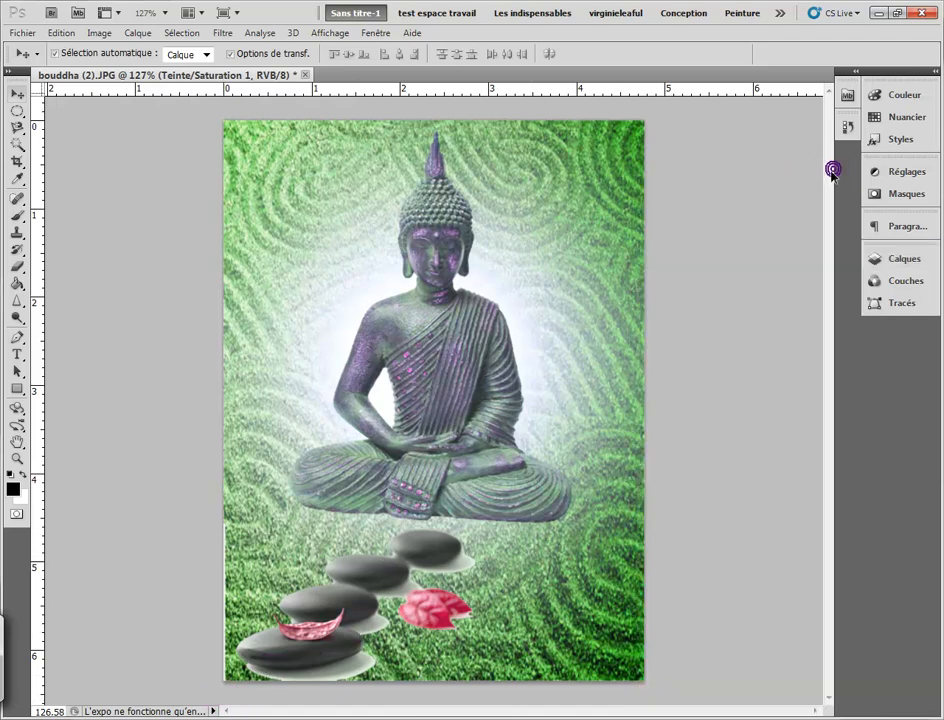